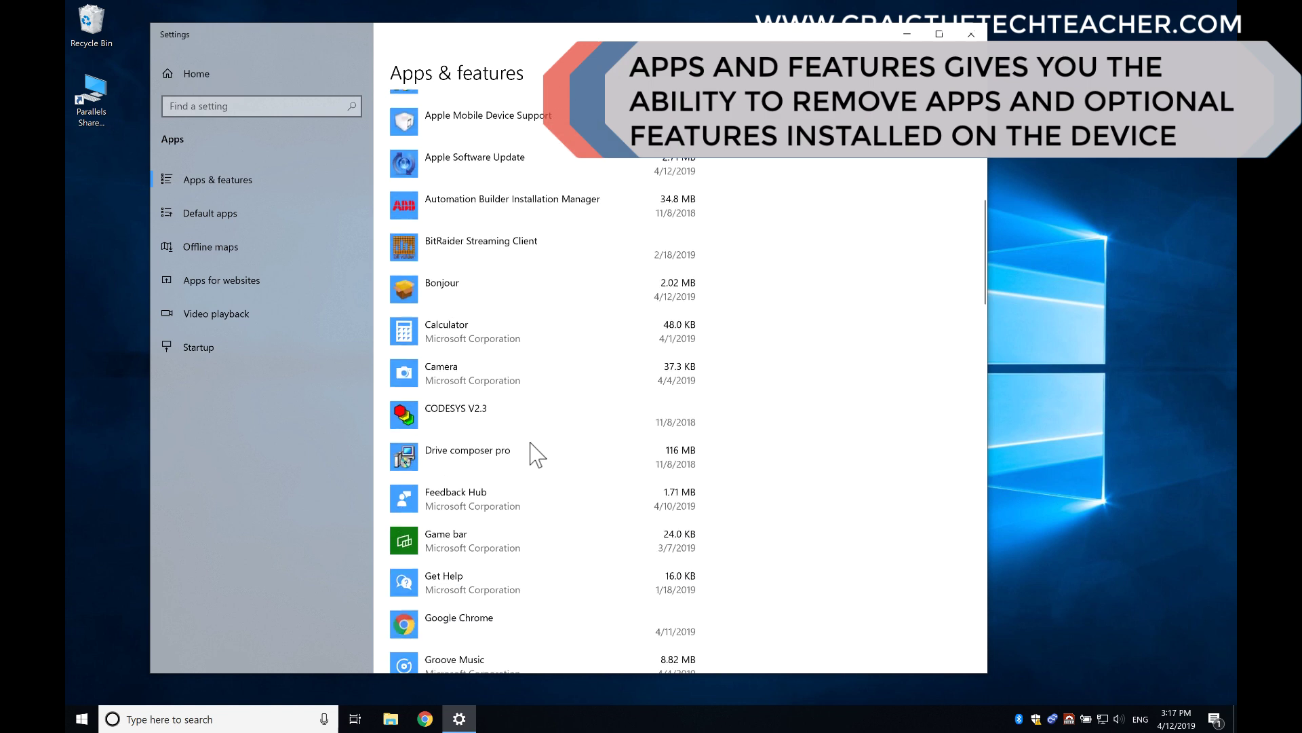
Look through the installed programs in Apps & features and close the Settings window
scroll(536, 453, "down", 5)
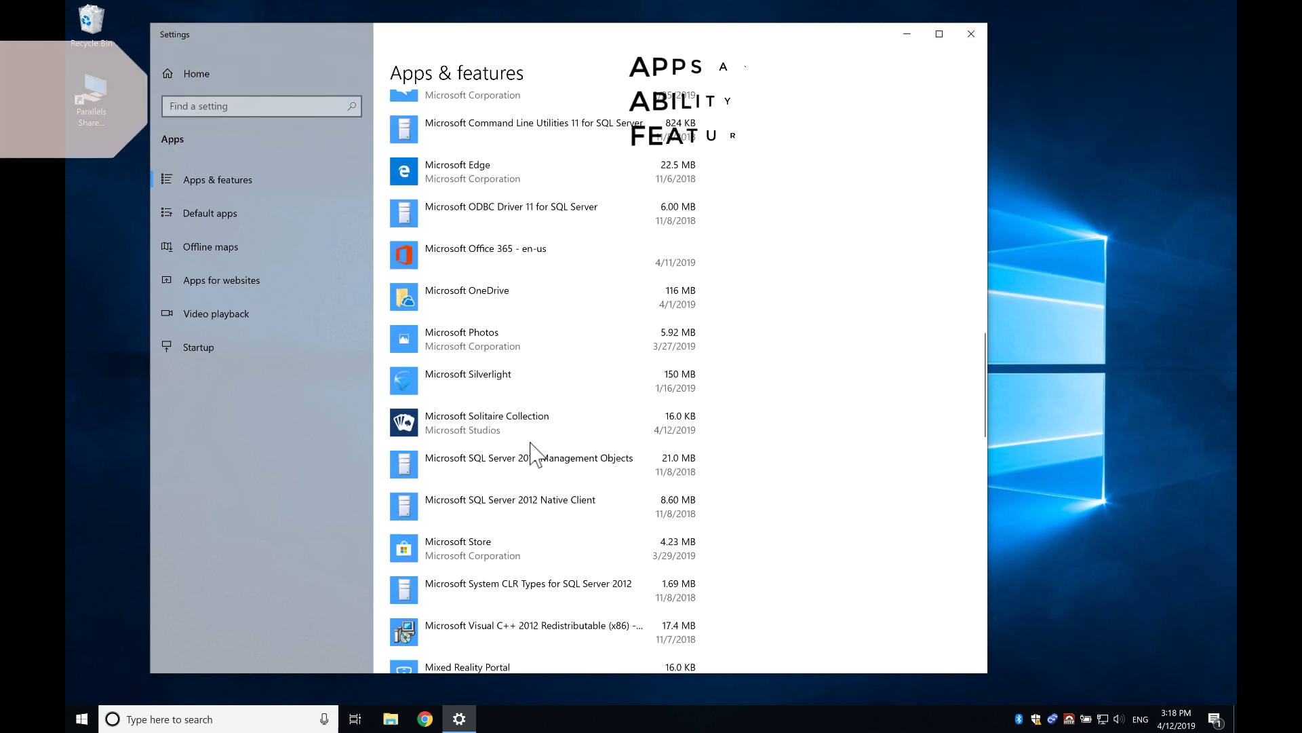
left_click(971, 34)
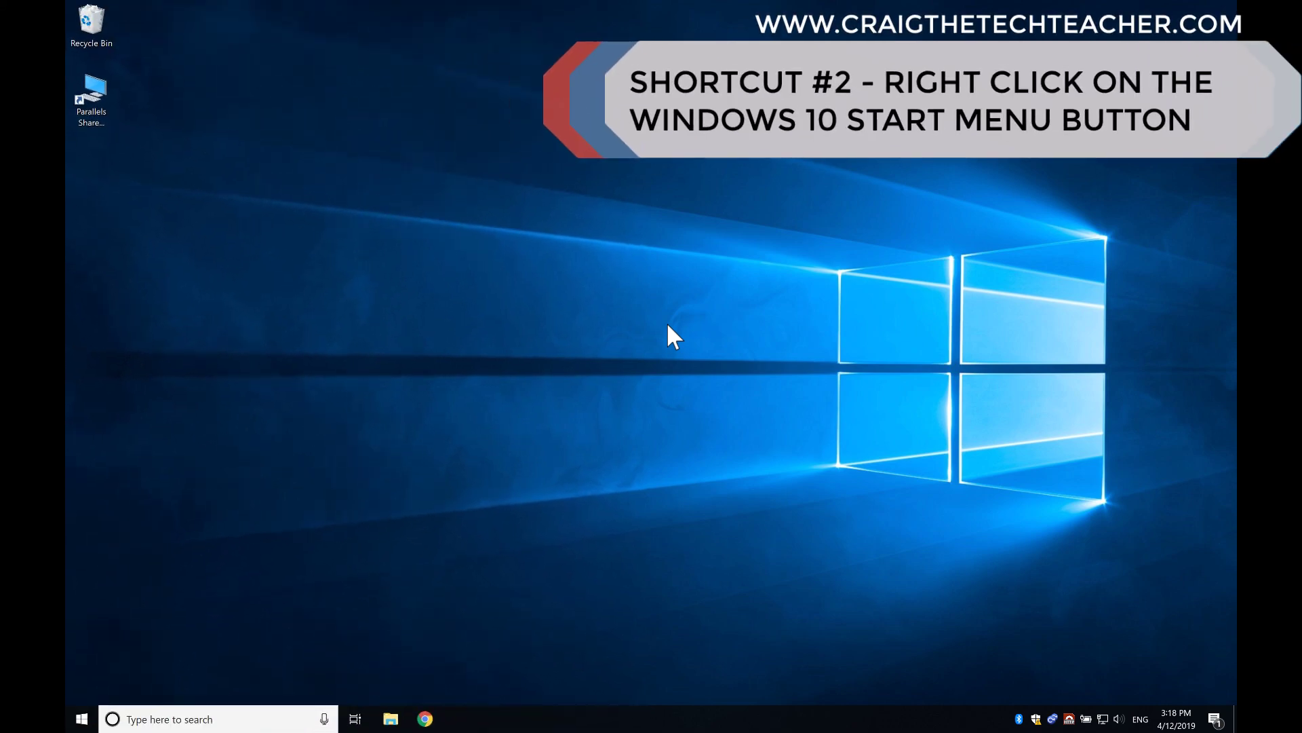
Open Windows Mobility Center, try out its volume Mute option, and close the window
right_click(81, 719)
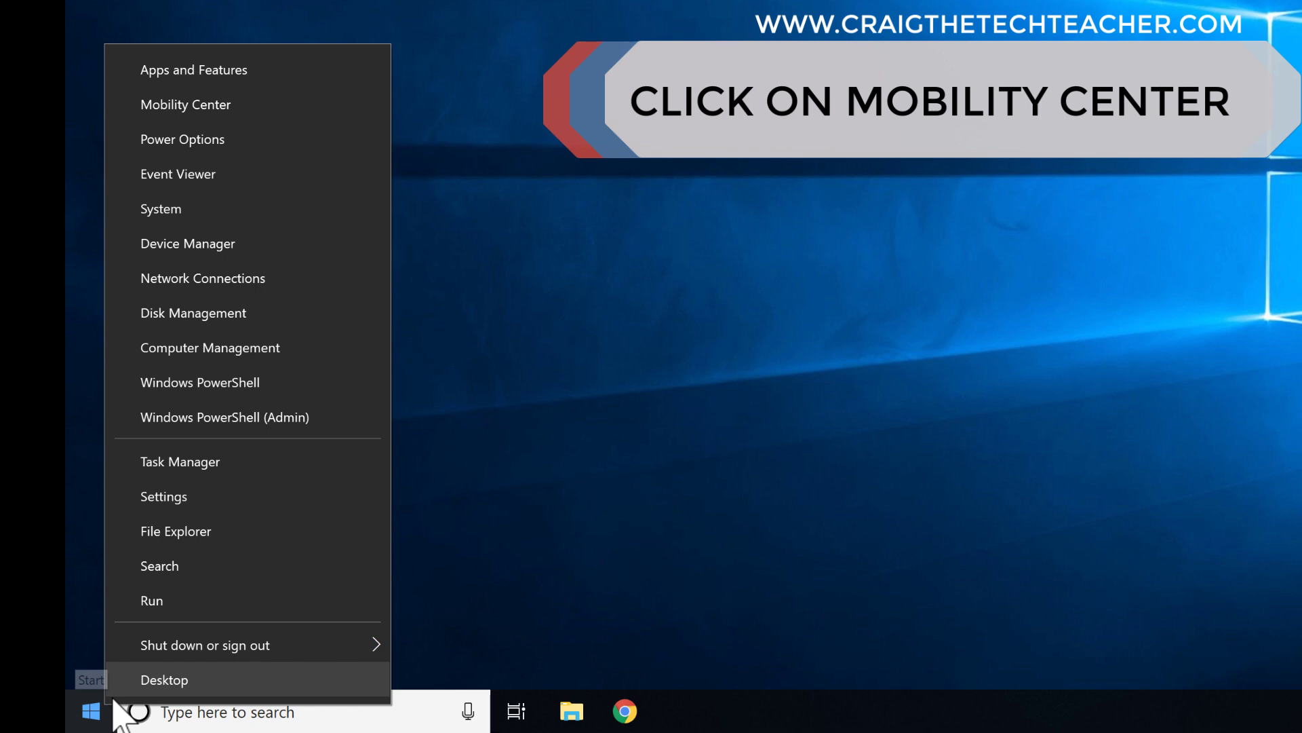
left_click(270, 116)
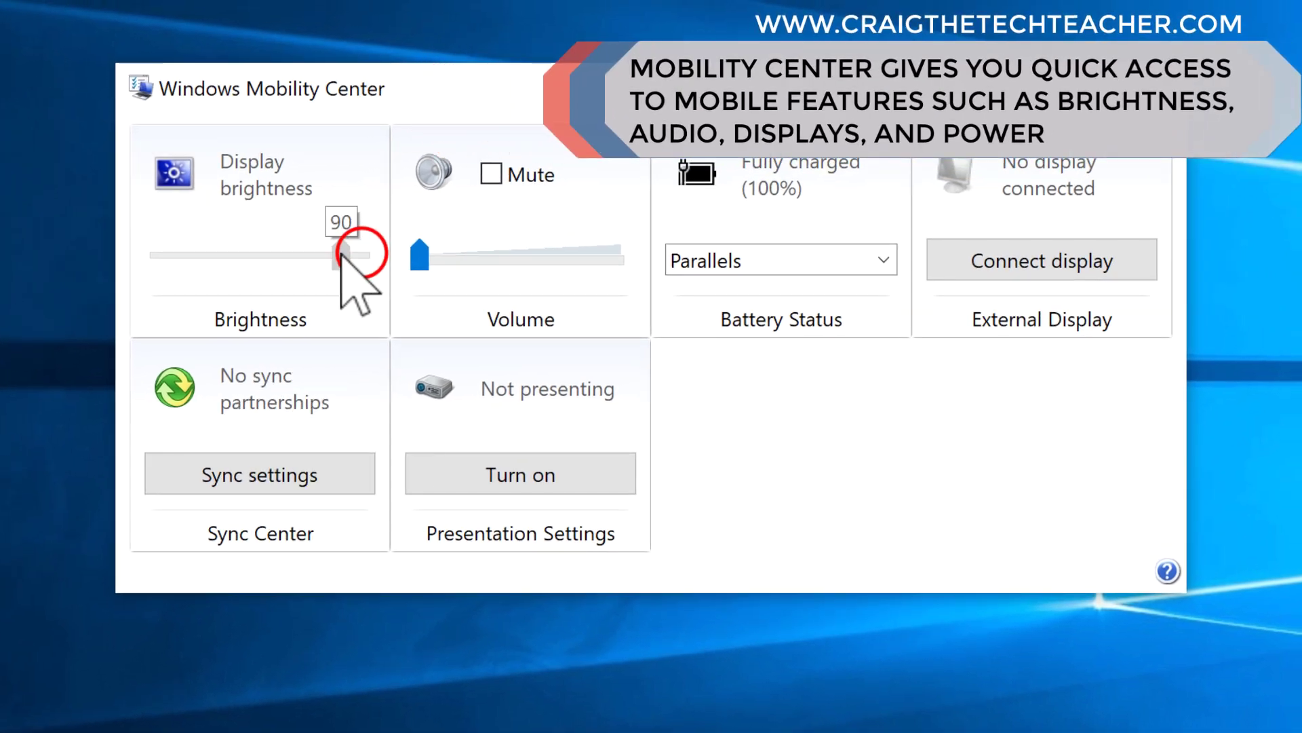
left_click(502, 175)
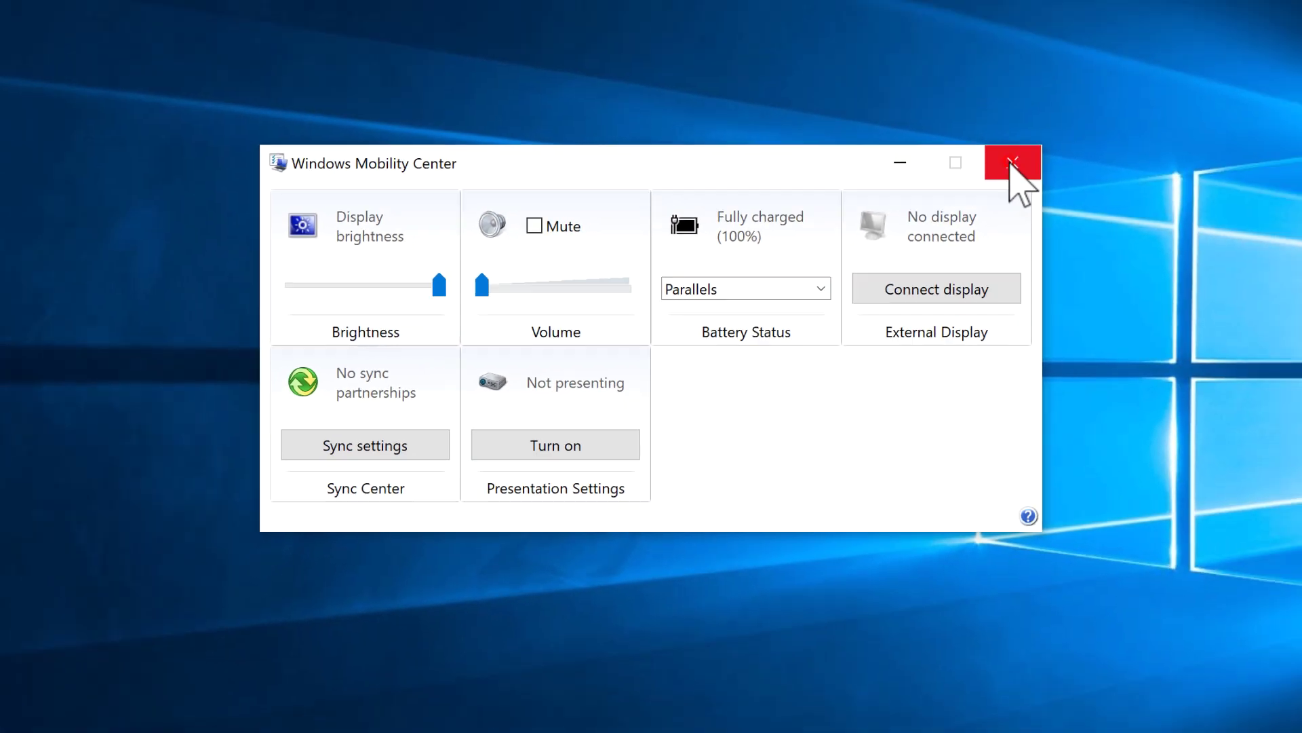
left_click(1143, 88)
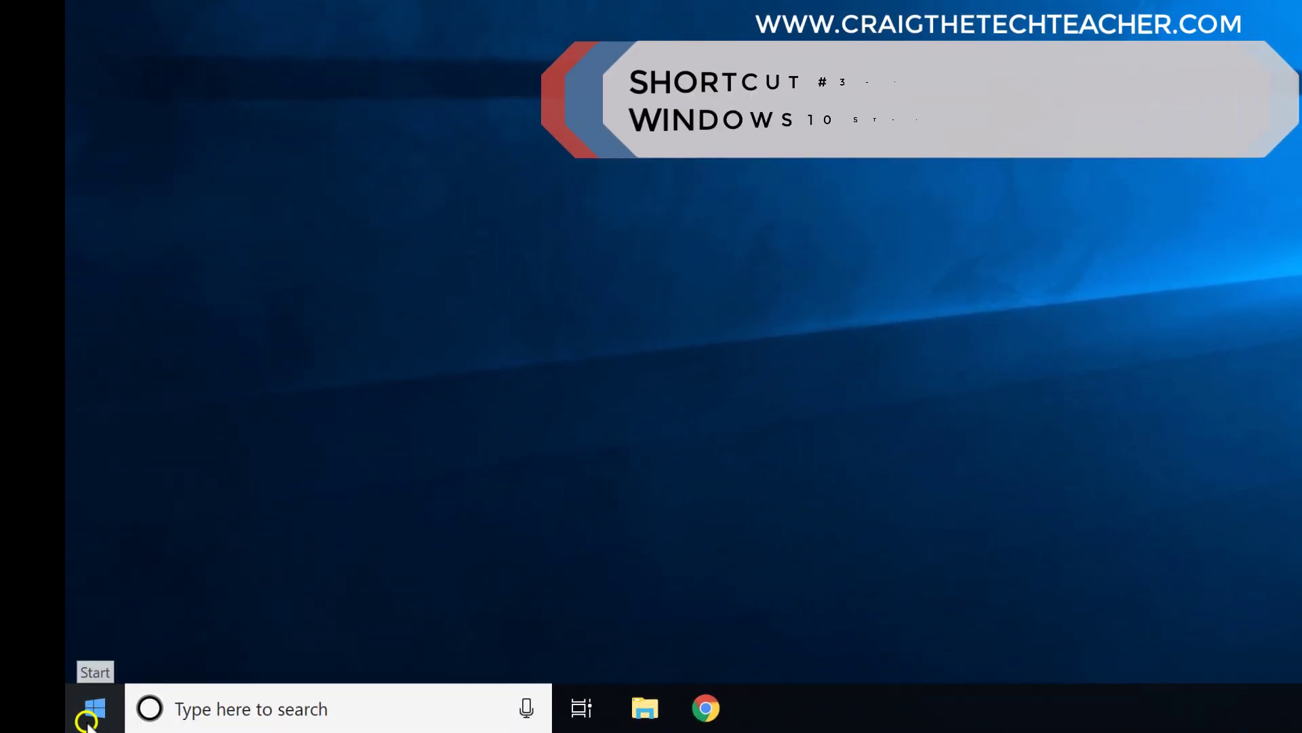
Open Power Options to view the Power & sleep settings, and close the Settings window
right_click(88, 723)
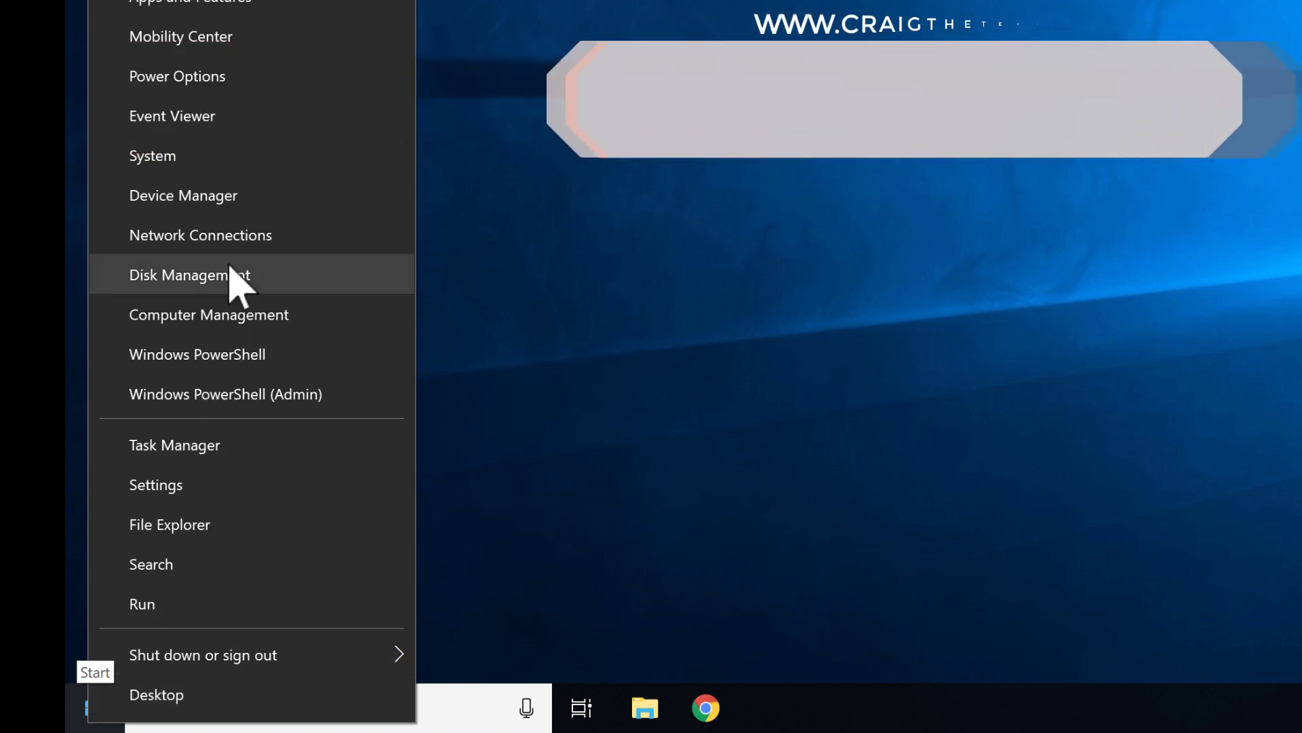
left_click(270, 78)
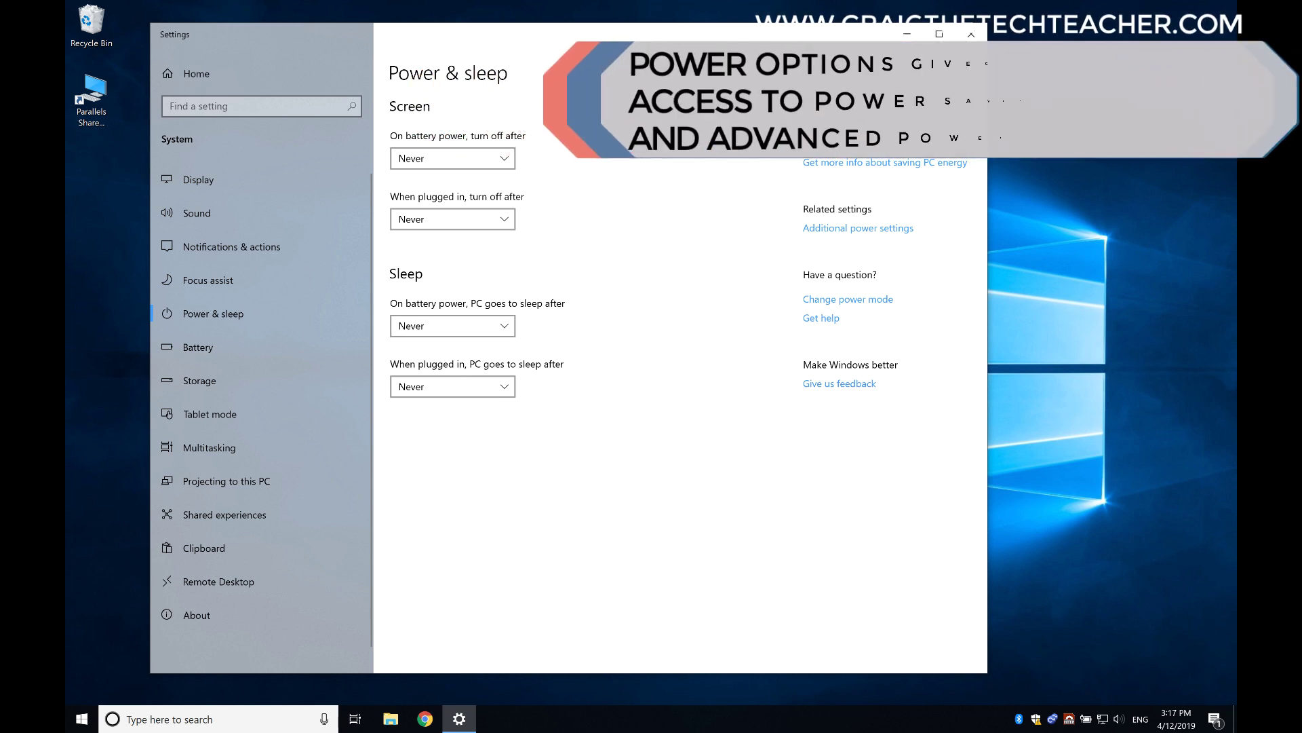
left_click(972, 34)
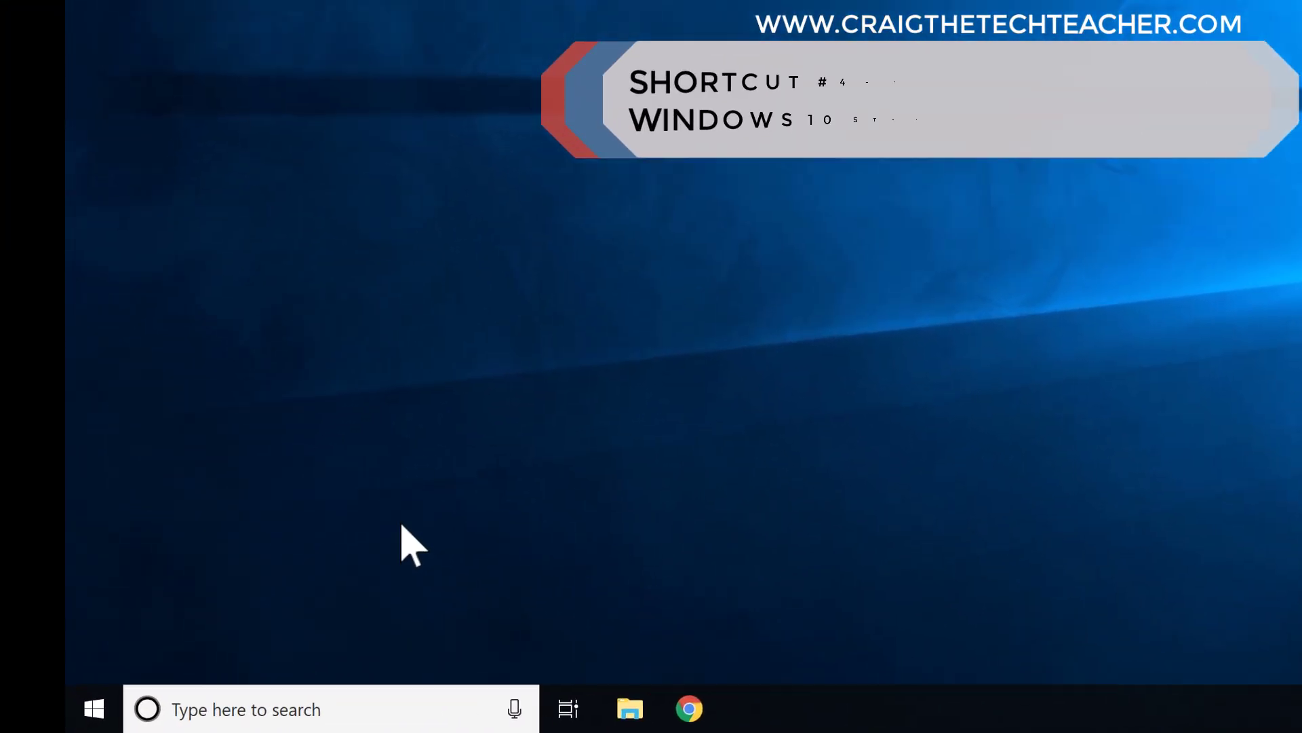
Open Event Viewer and widen its console tree slightly to fit the full folder names
right_click(95, 712)
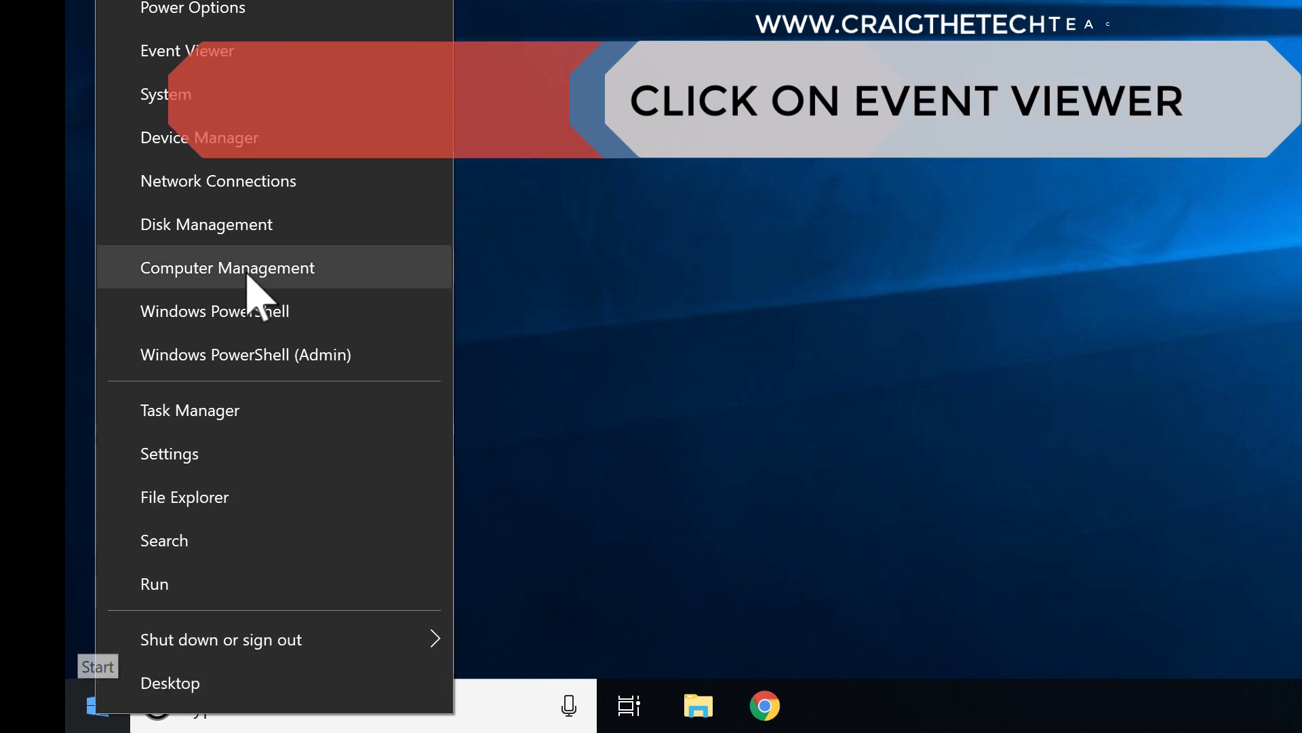
left_click(276, 60)
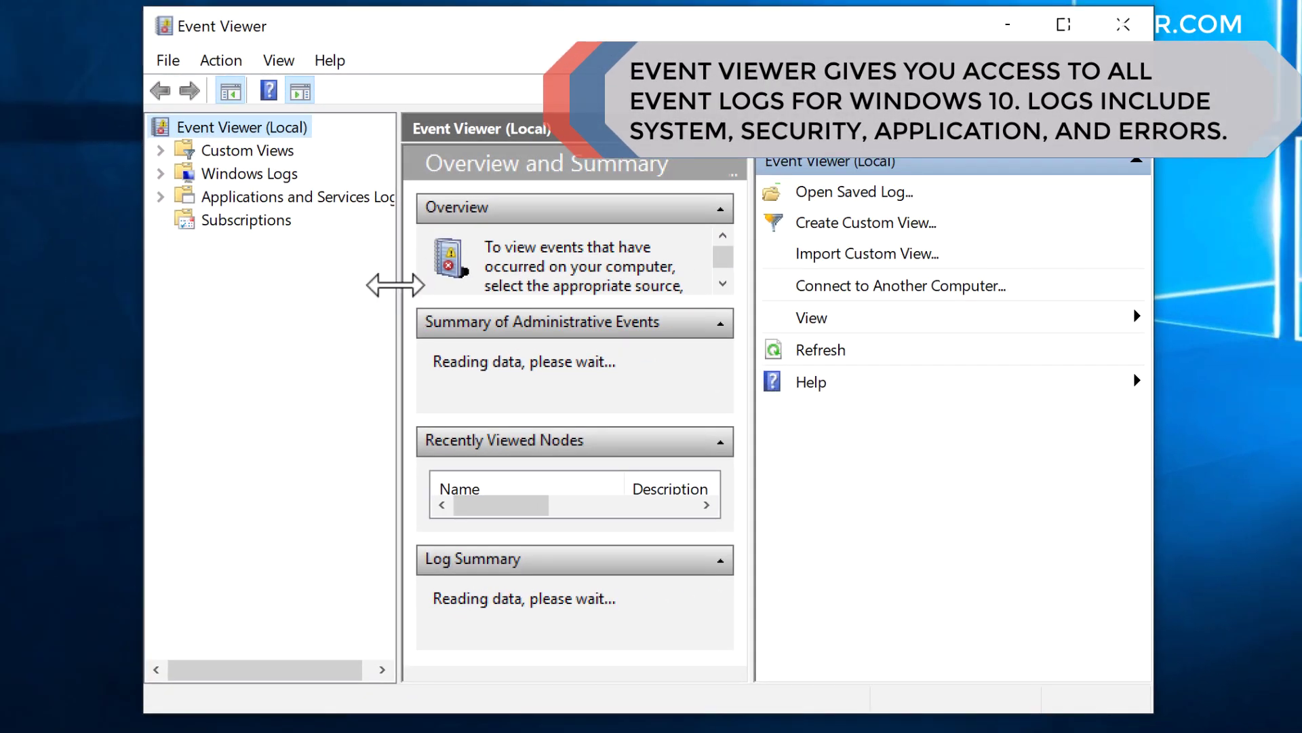
mouse_move(396, 285)
left_mouse_down()
mouse_move(459, 282)
mouse_move(412, 282)
left_mouse_up()
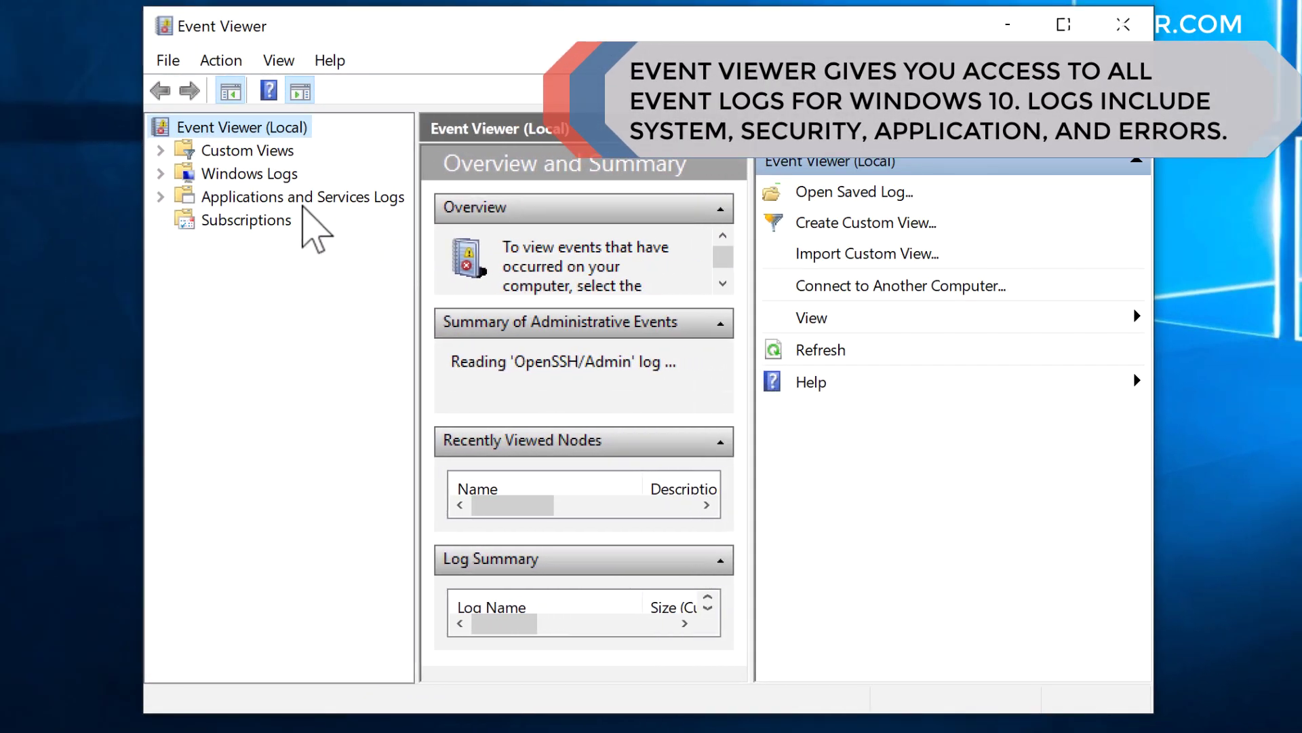
Expand Windows Logs in the console tree to view the Security log, and close Event Viewer
left_click(283, 190)
double_click(282, 174)
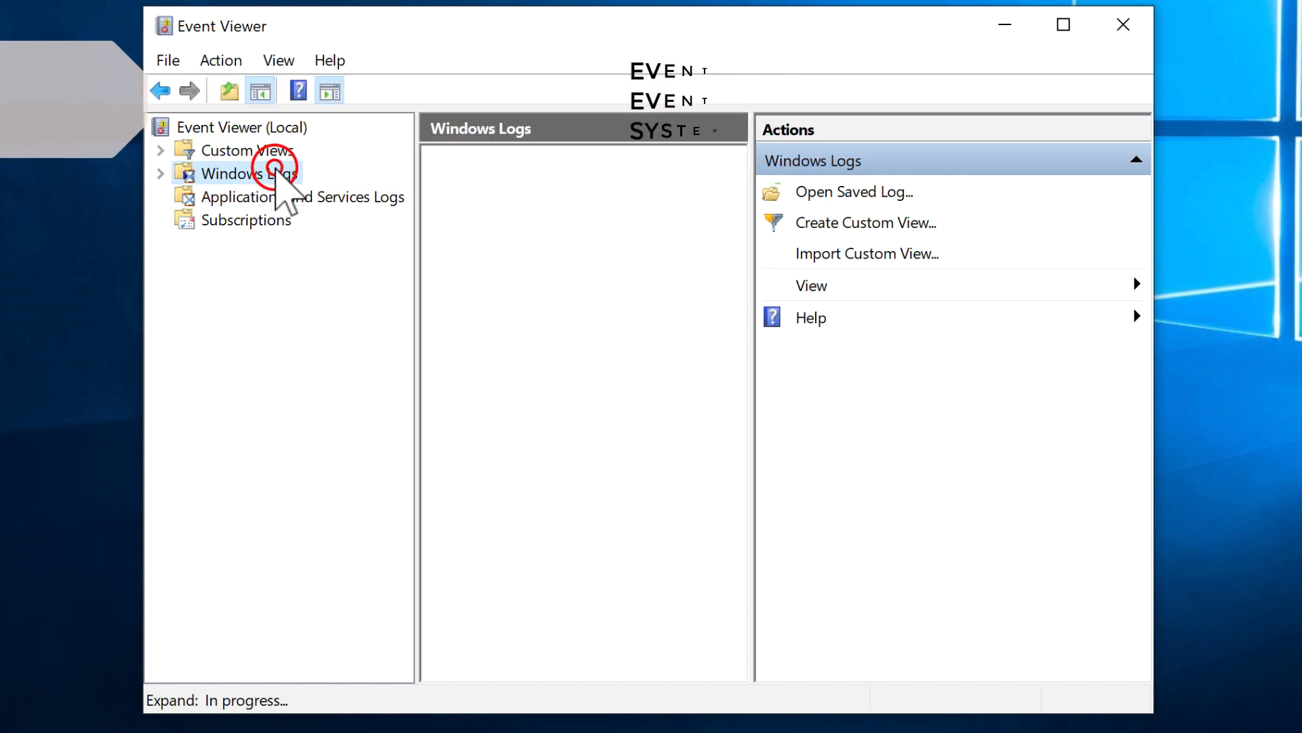
left_click(264, 220)
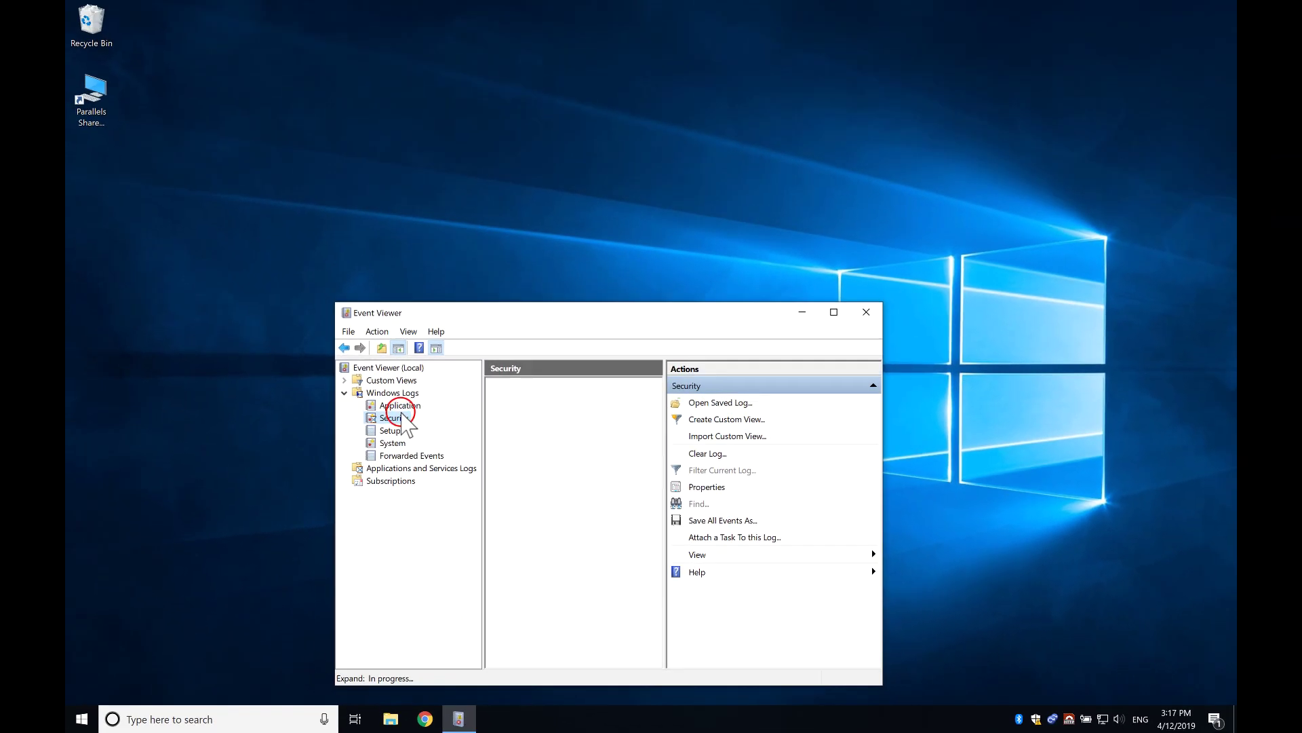
left_click(867, 312)
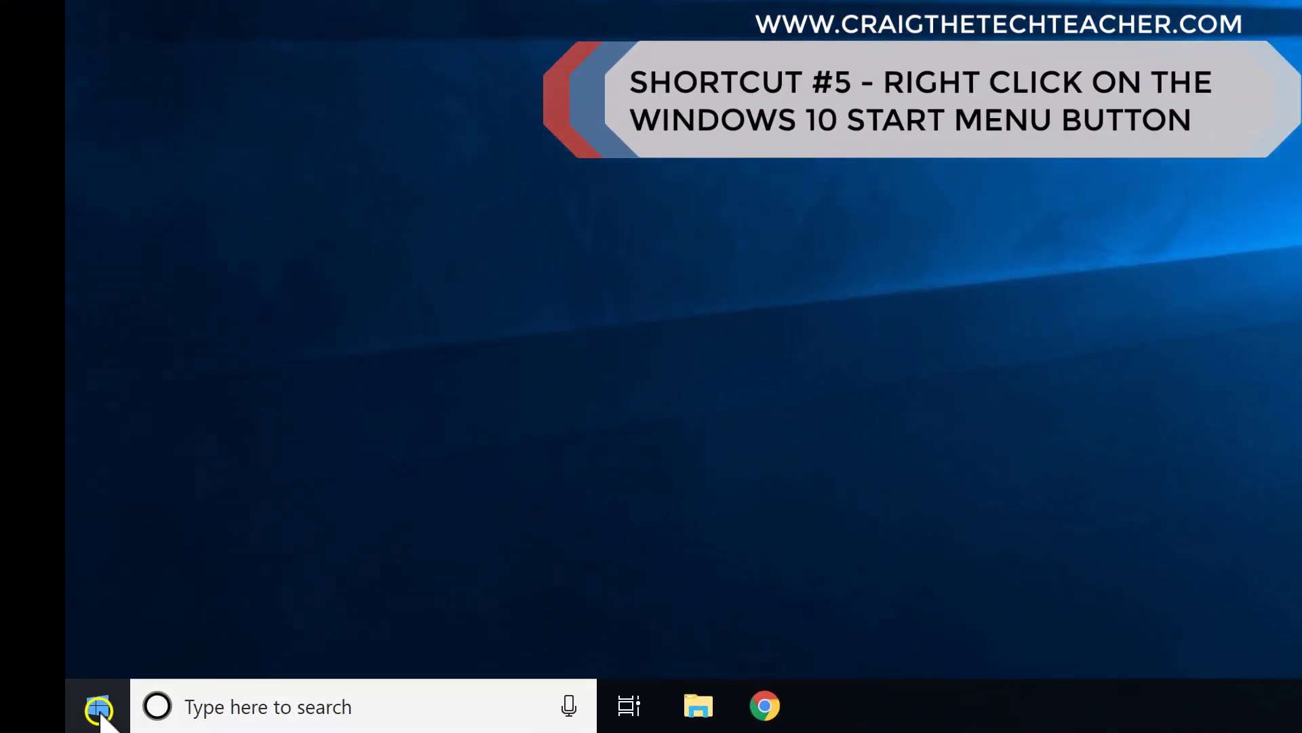
Open the System page to view the device and Windows specifications, and close the Settings window
right_click(99, 709)
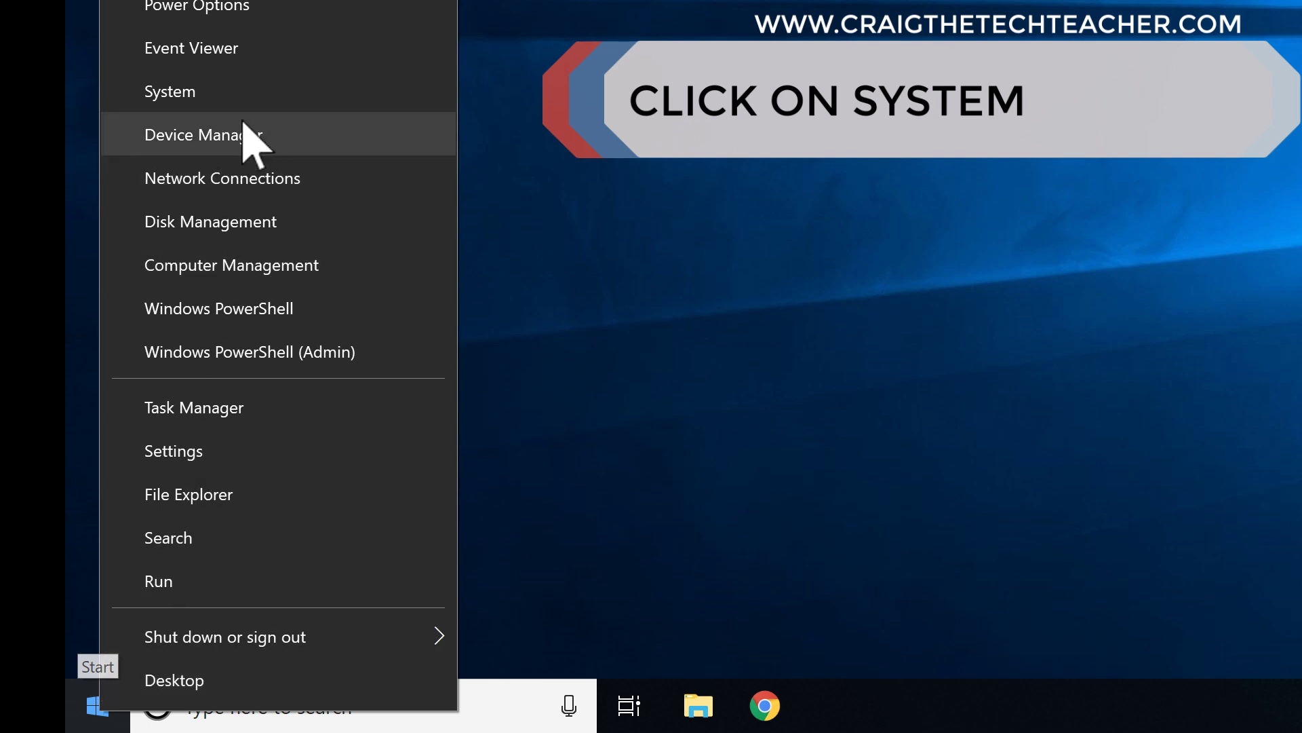
left_click(247, 91)
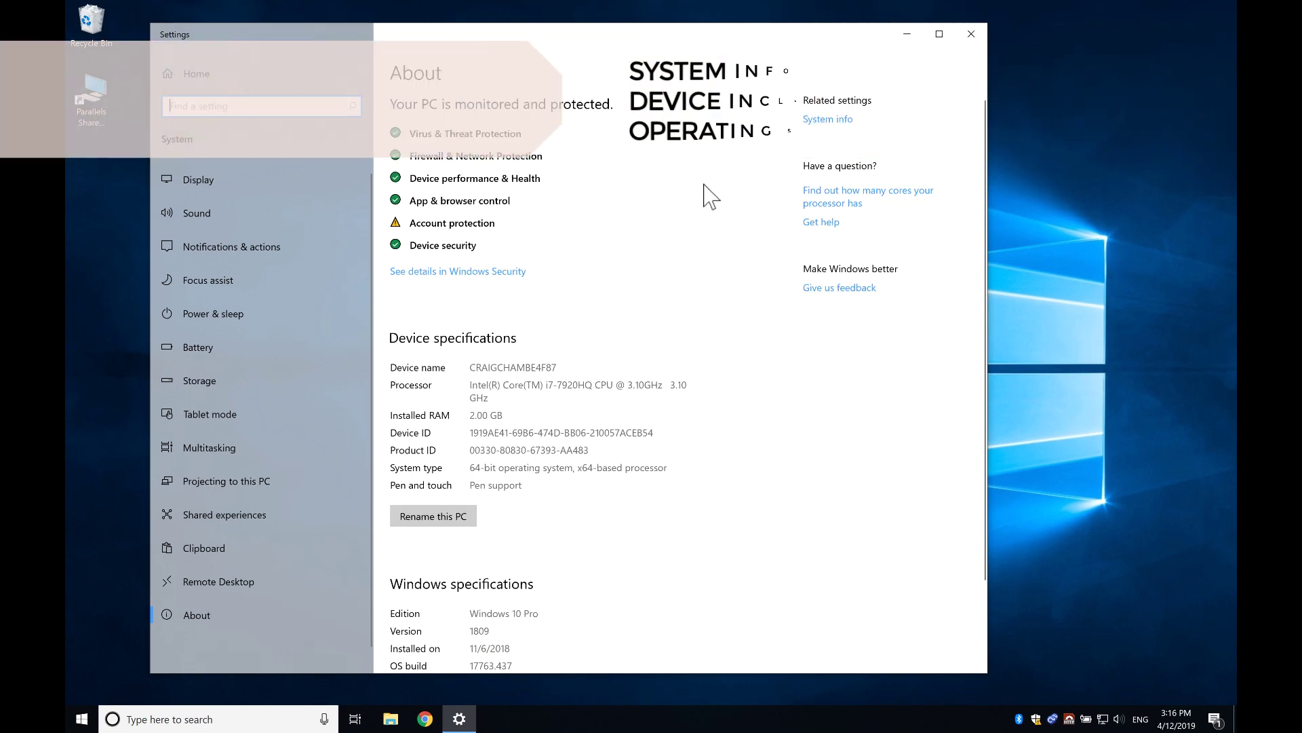
left_click(972, 34)
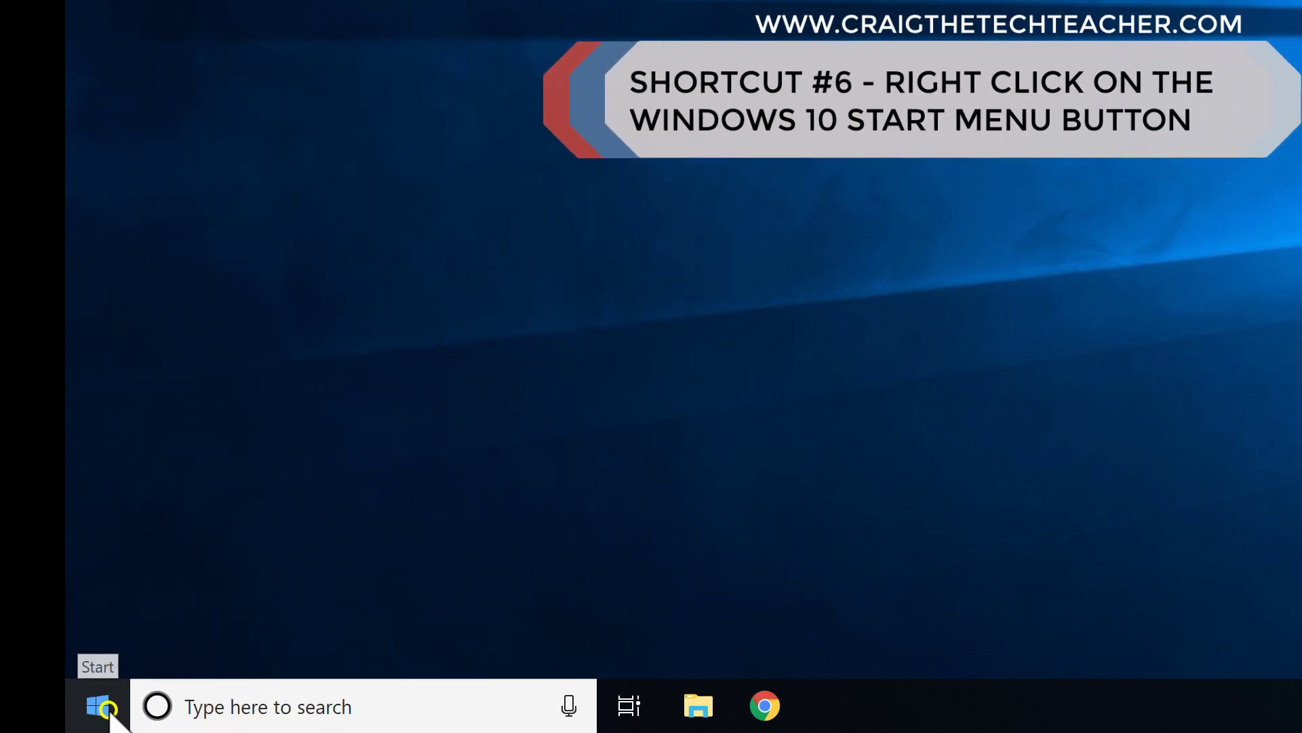
Open Device Manager, expand IDE ATA/ATAPI controllers and Human Interface Devices to view their hardware, and close it
right_click(107, 709)
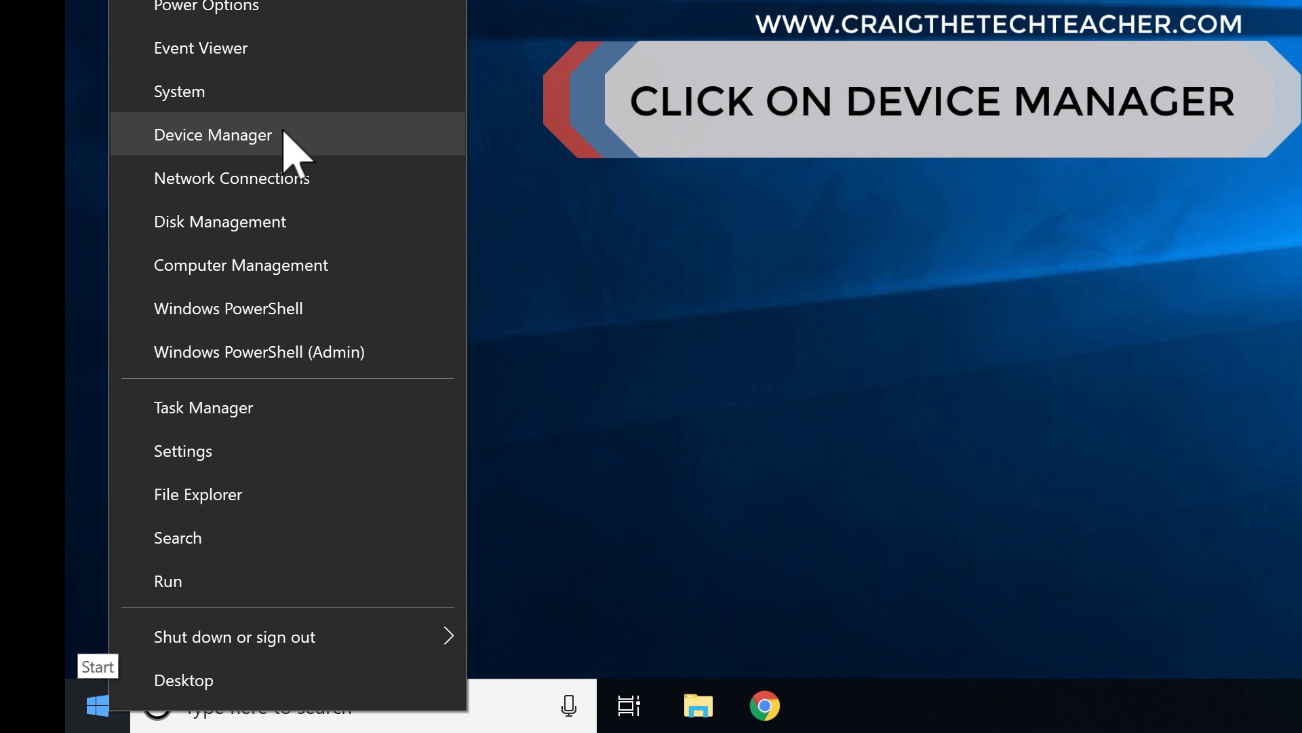
left_click(282, 134)
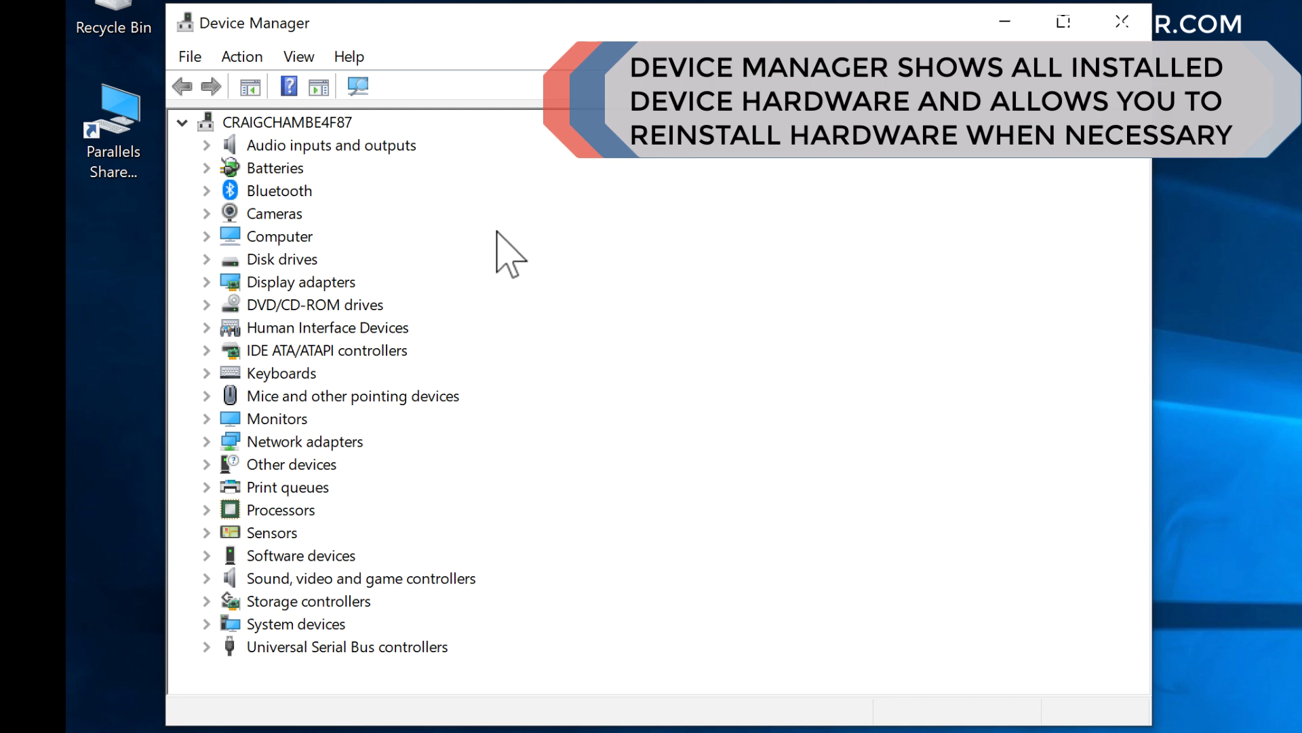
left_click(206, 350)
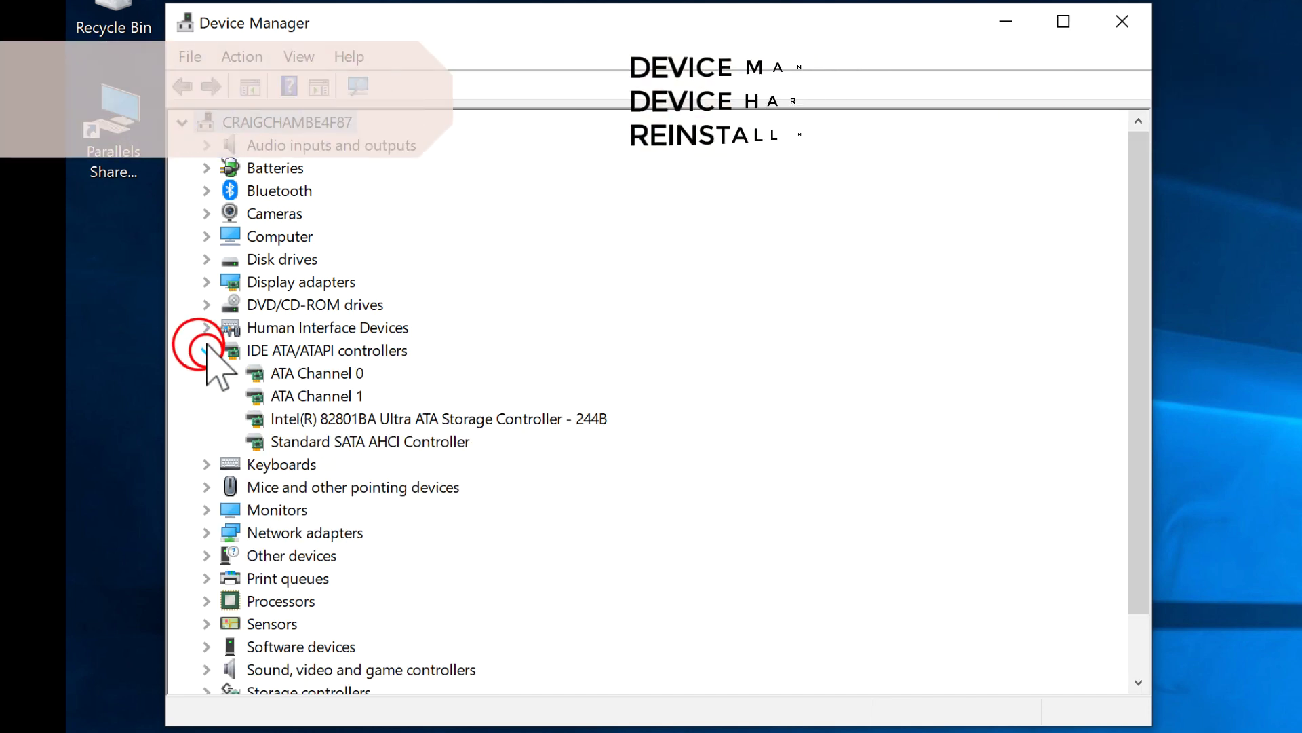
left_click(207, 328)
left_click(1122, 21)
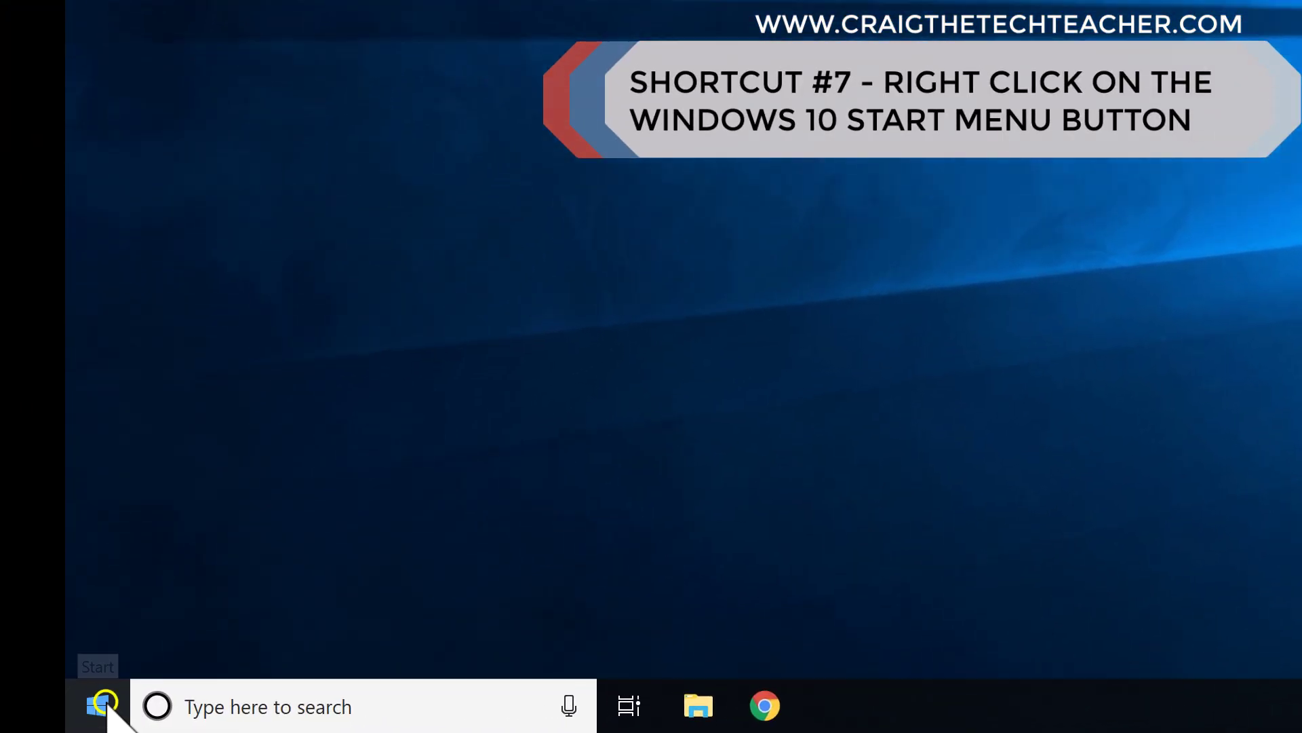
Open Network Connections to view the network status page, and close the Settings window
right_click(102, 705)
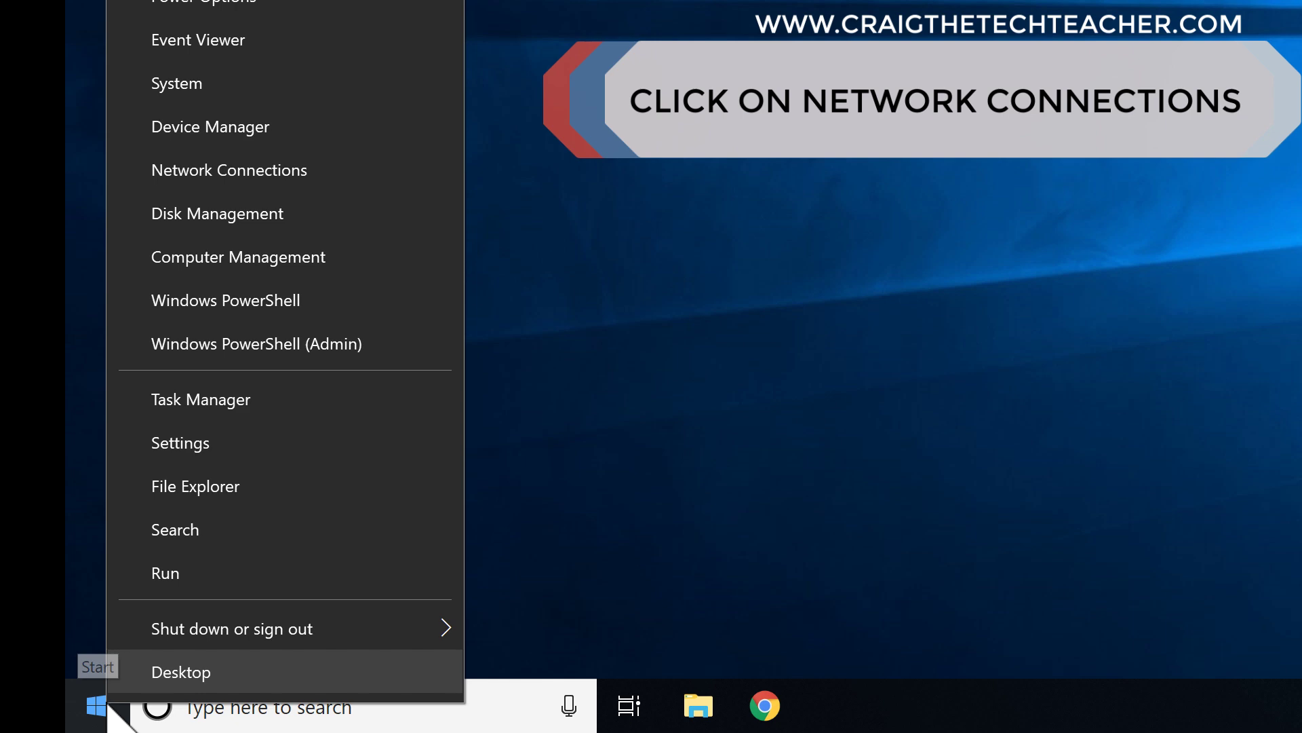
left_click(297, 171)
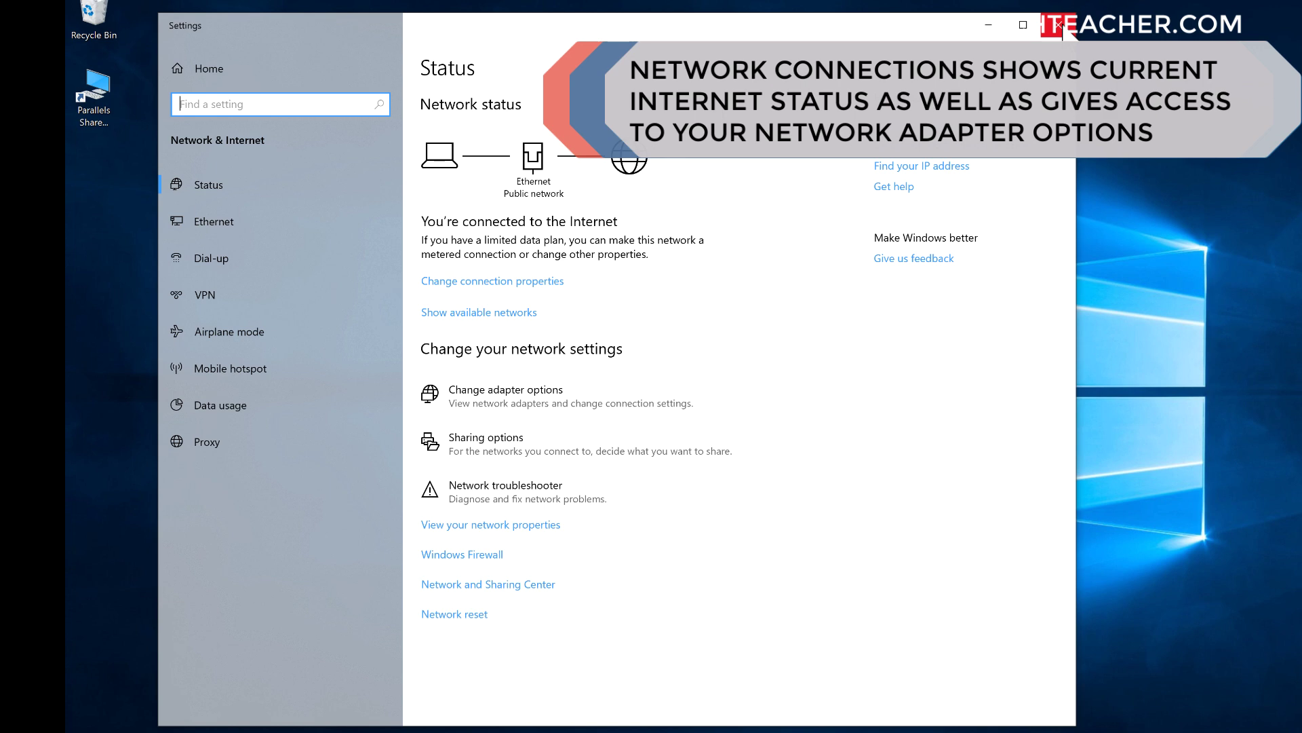
left_click(1058, 25)
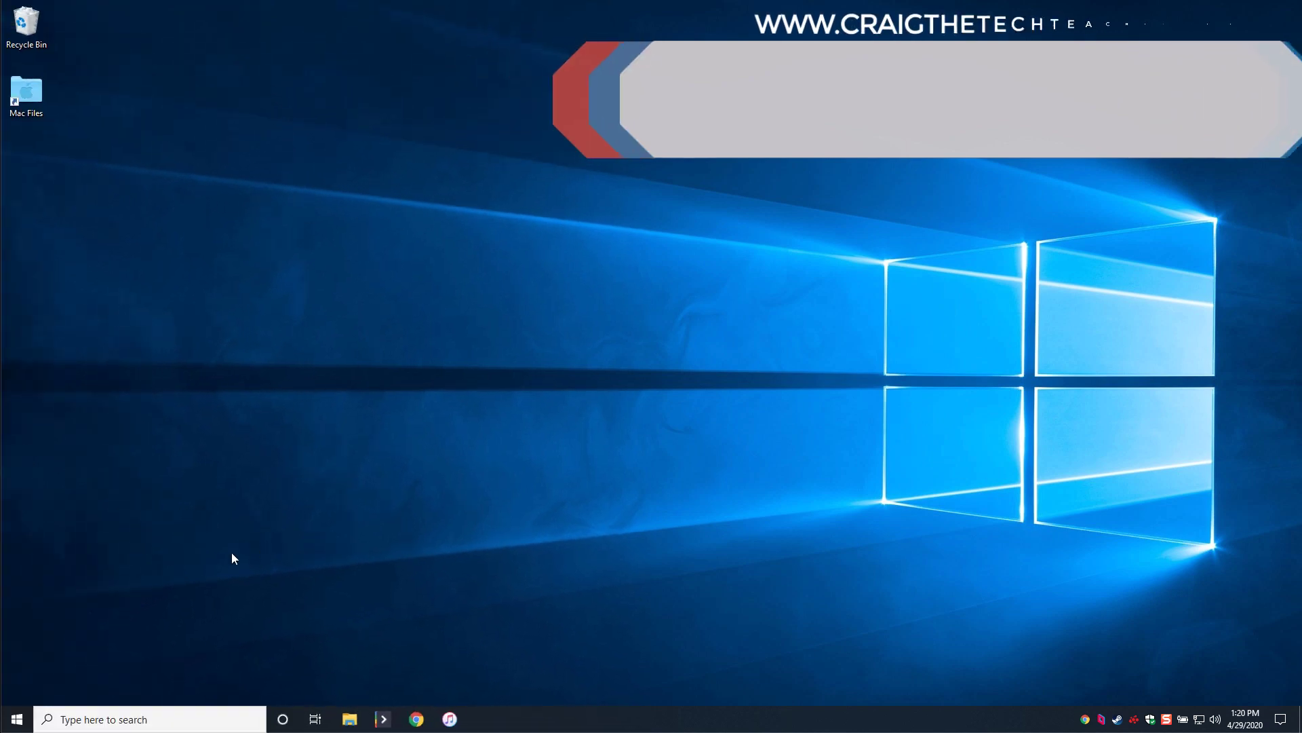
Open Disk Management to view the computer's disks and partitions
right_click(20, 719)
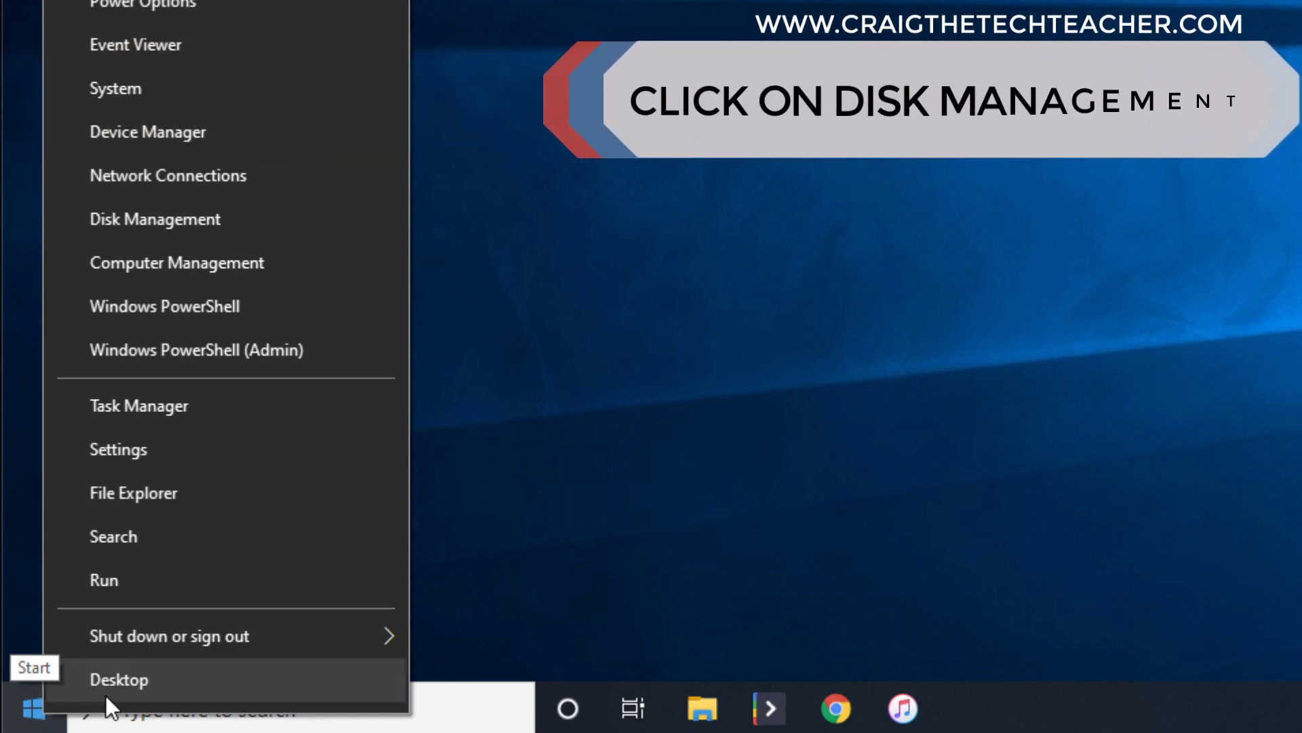
left_click(274, 219)
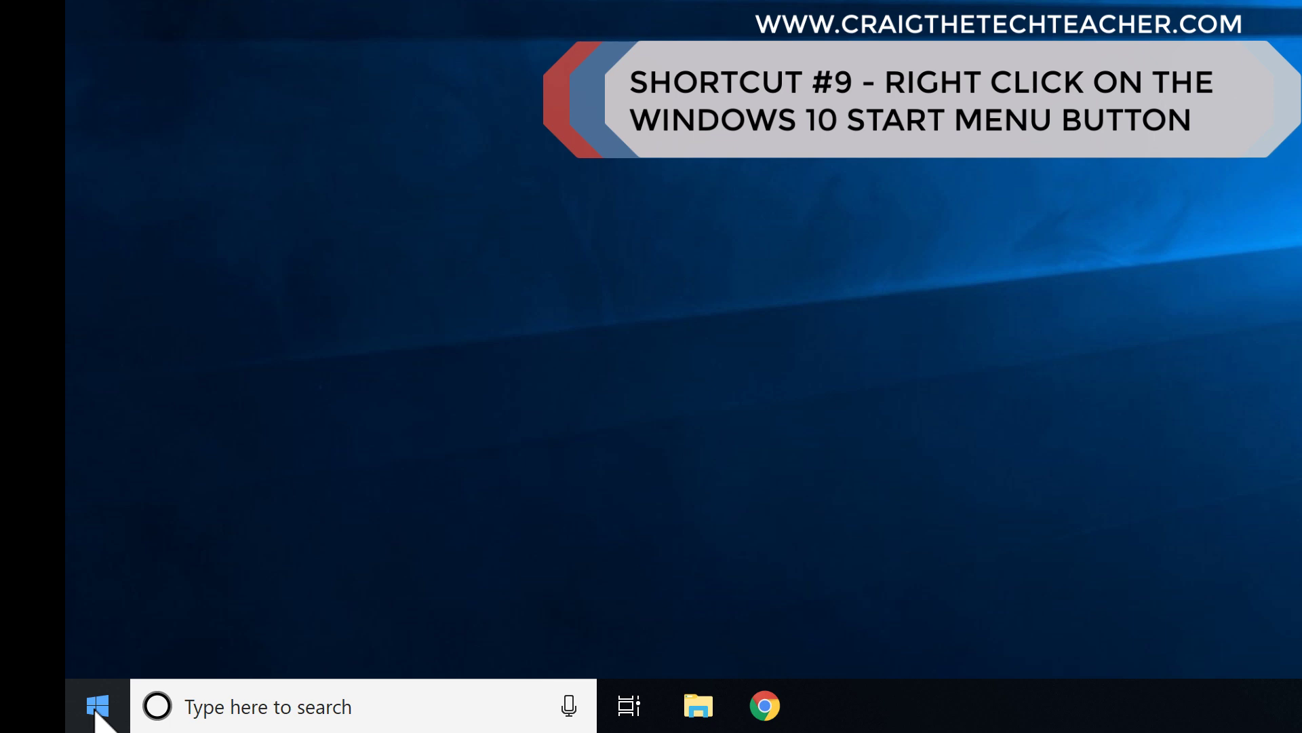
Open Computer Management, view its System Tools, Storage and Disk Management sections, and close the window
right_click(99, 713)
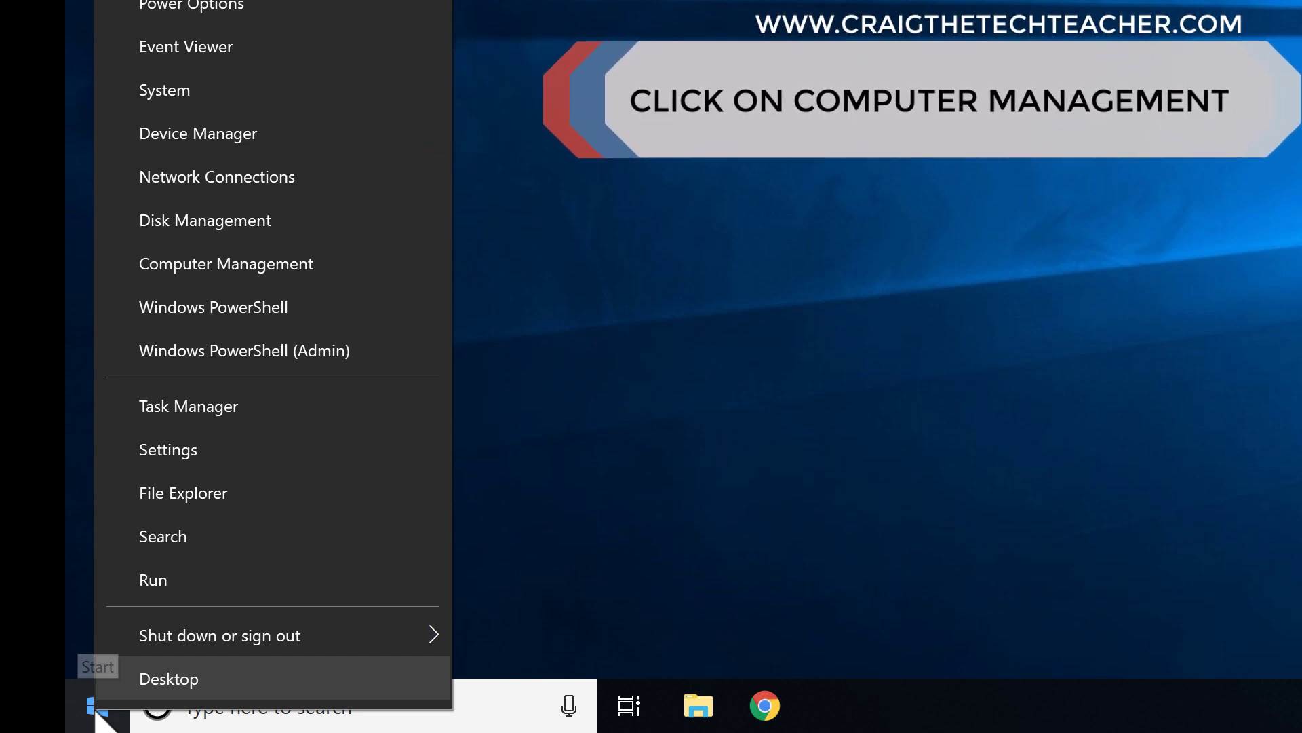
left_click(263, 289)
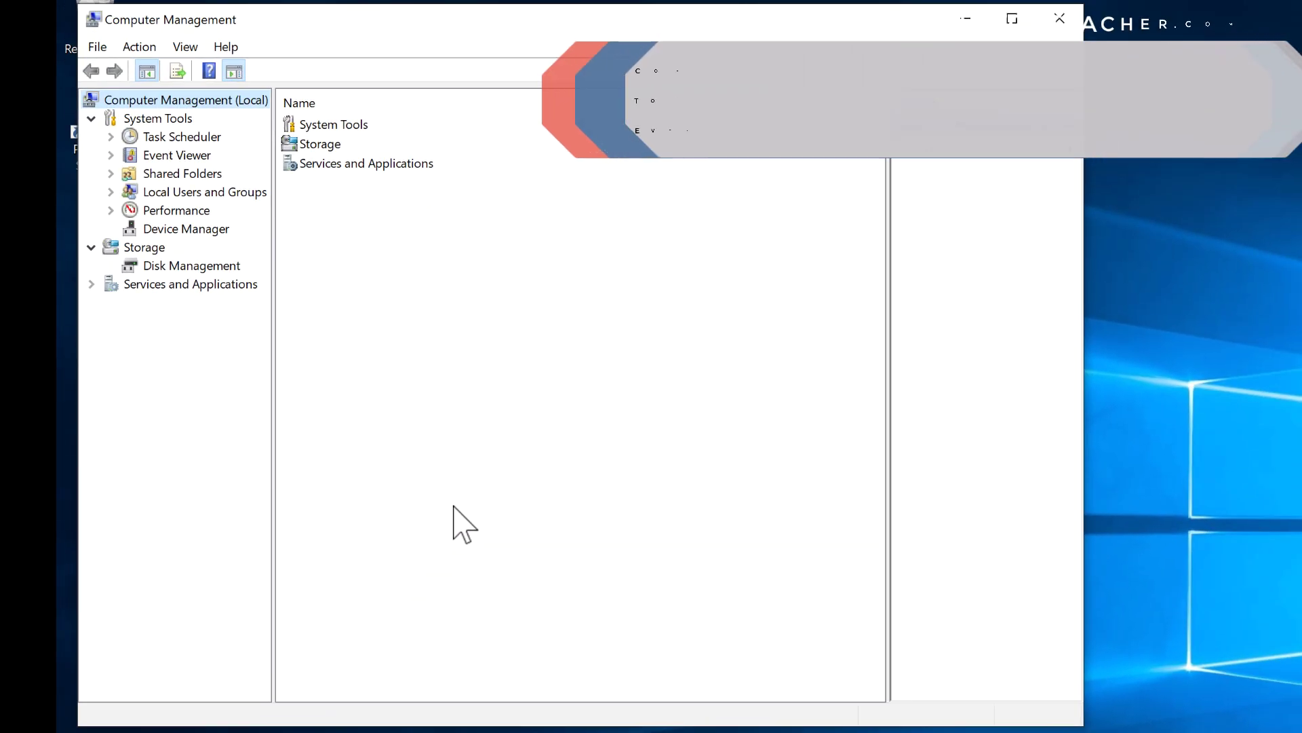
left_click(162, 118)
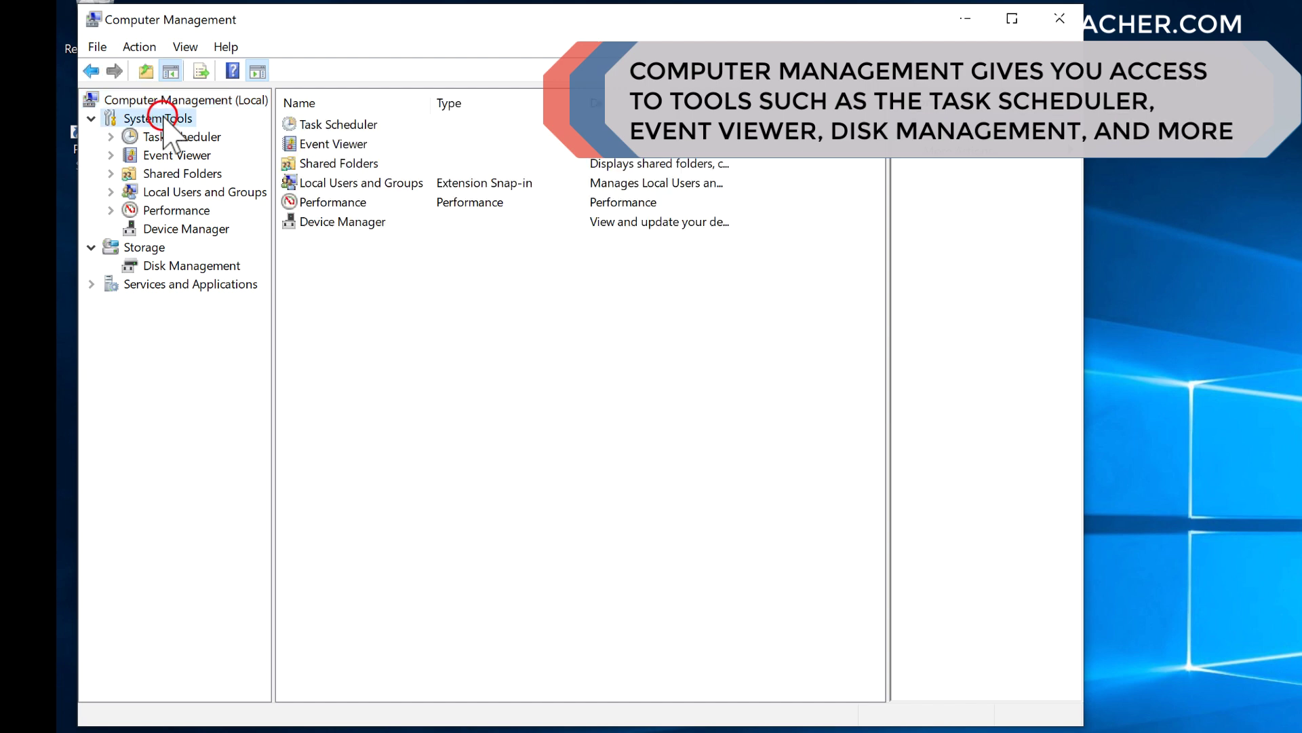
left_click(155, 248)
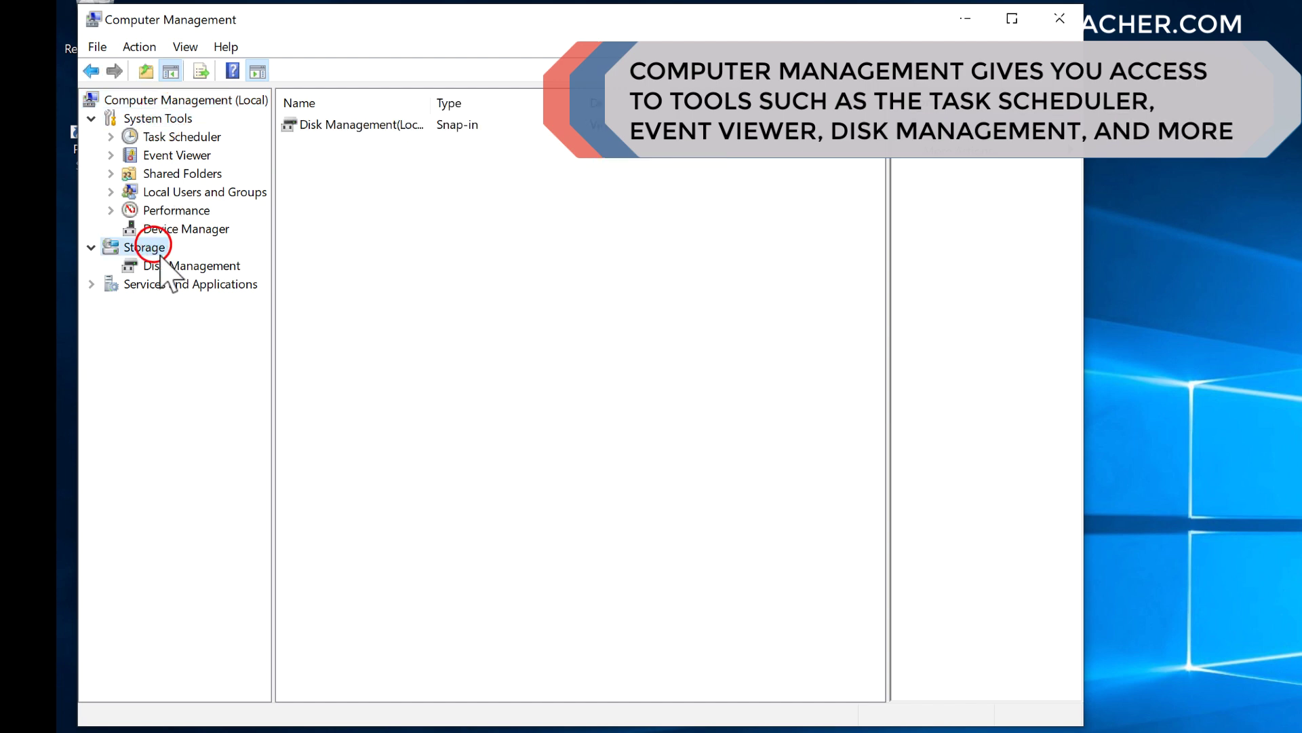
left_click(166, 266)
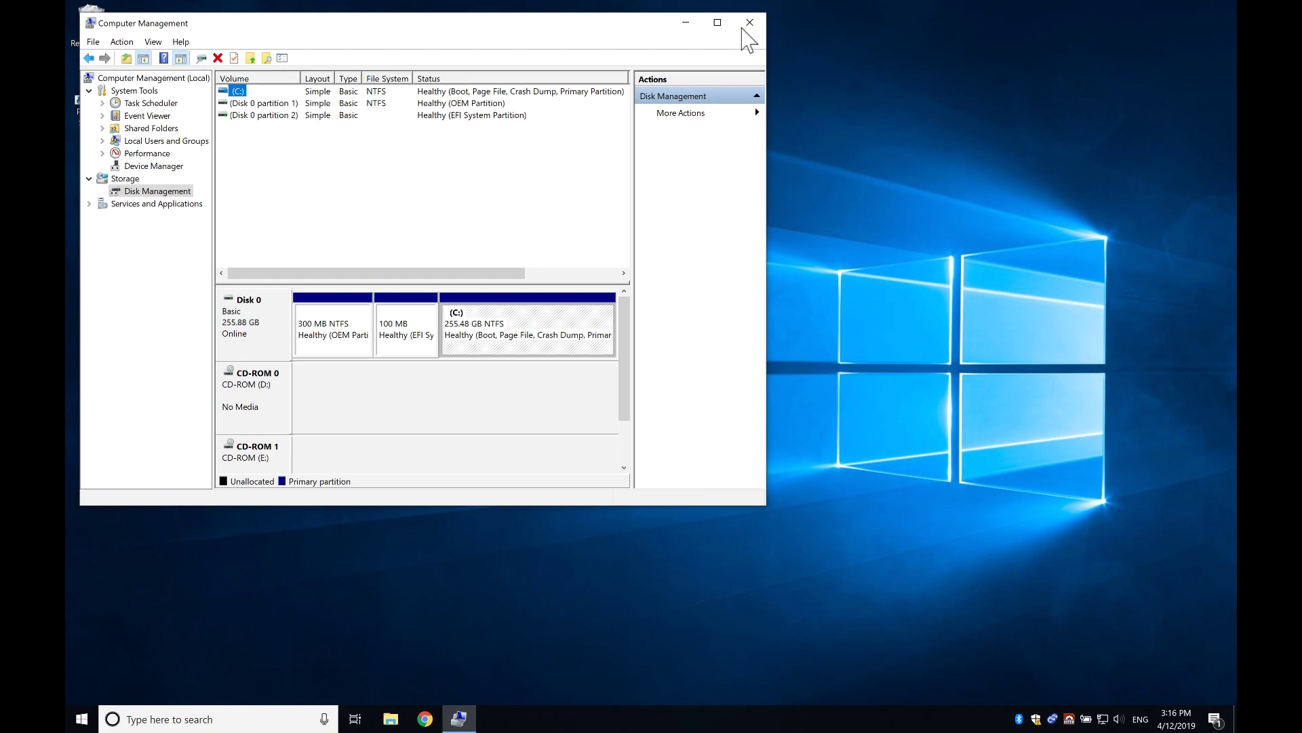
left_click(1026, 18)
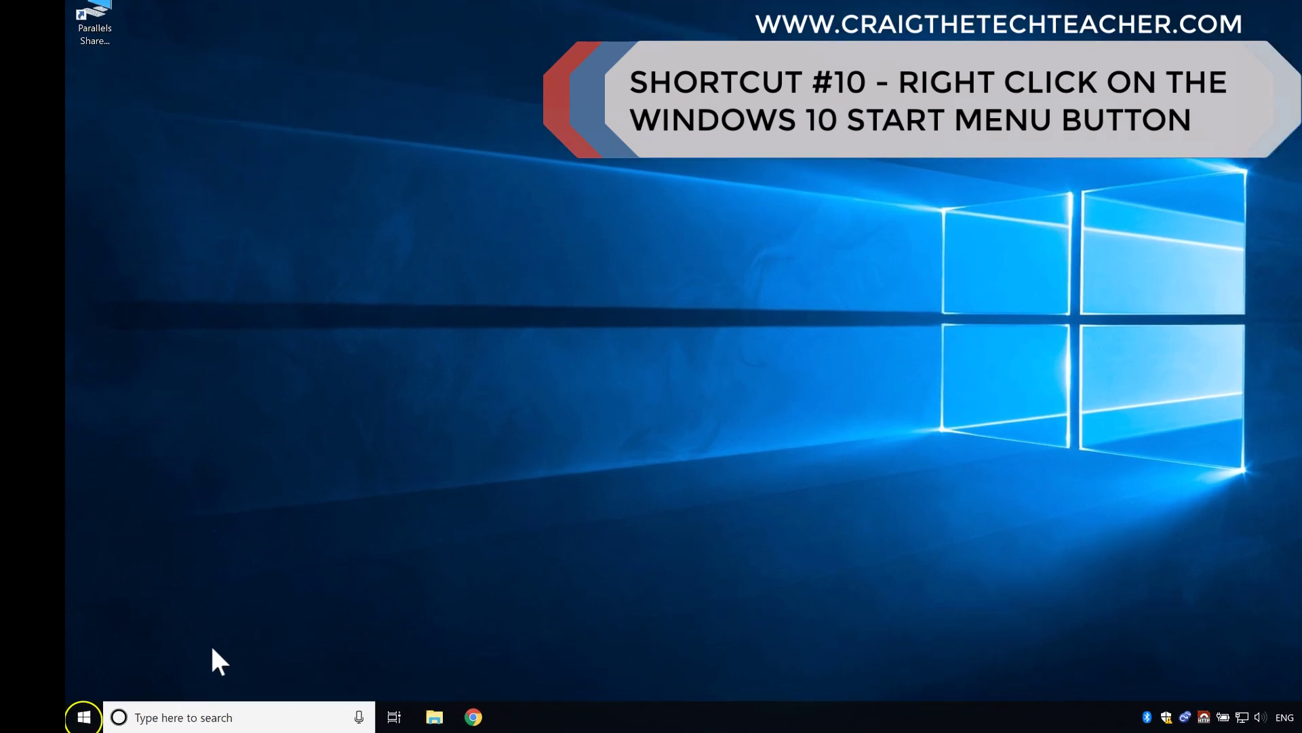
Open a standard, non-administrator Windows PowerShell window
right_click(81, 719)
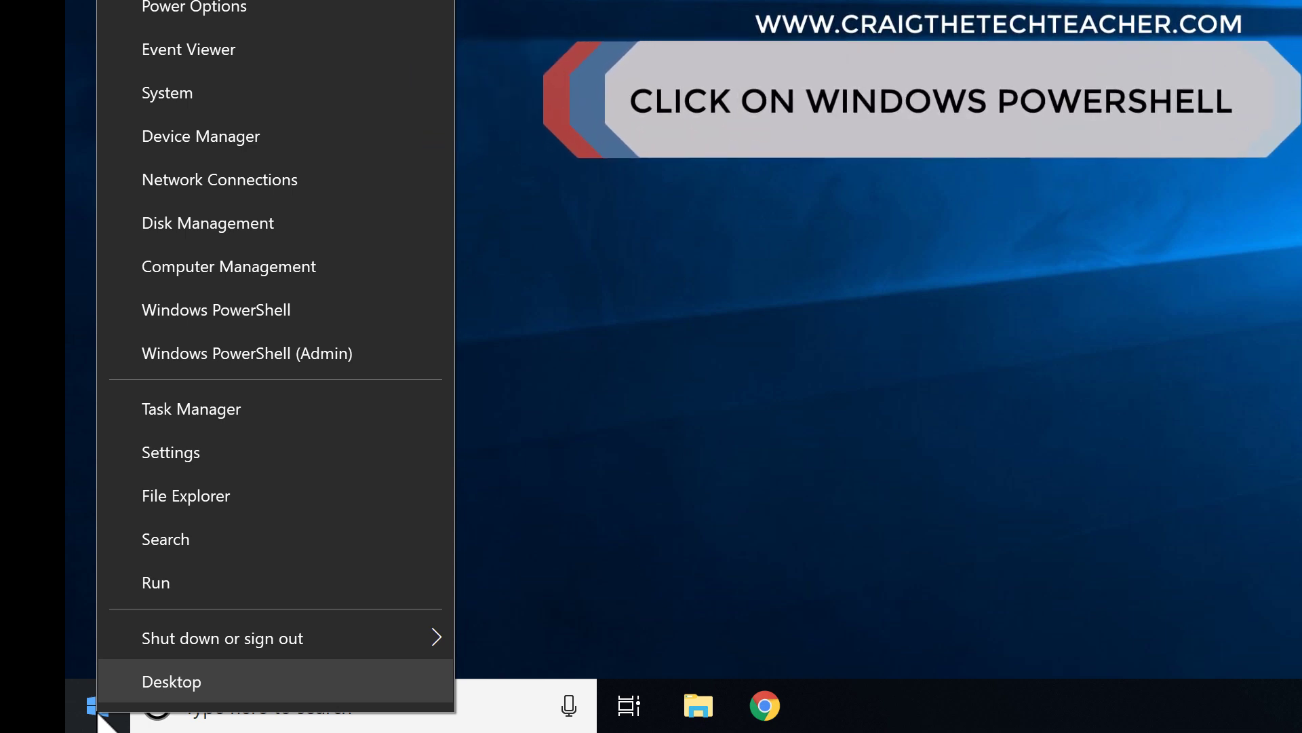
left_click(290, 312)
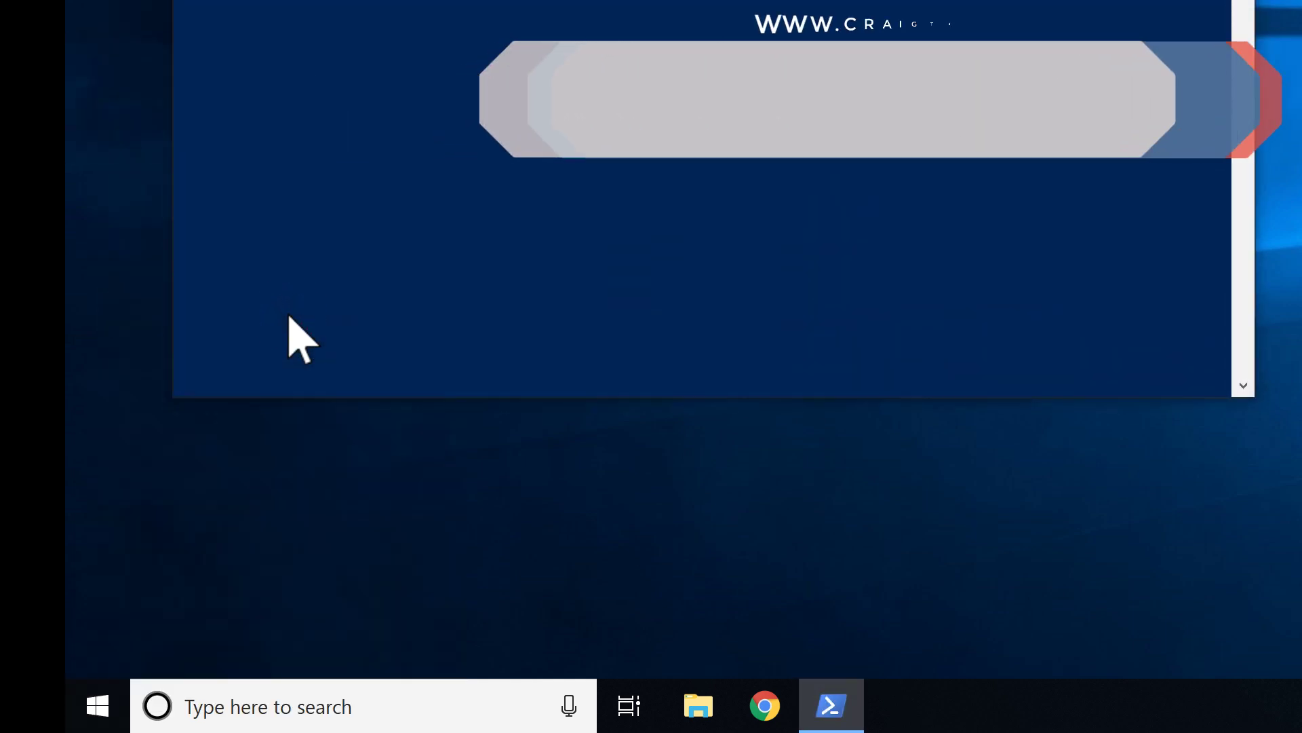
Run ipconfig in the standard PowerShell window to view the IP configuration, and close the window
type("ipconfig")
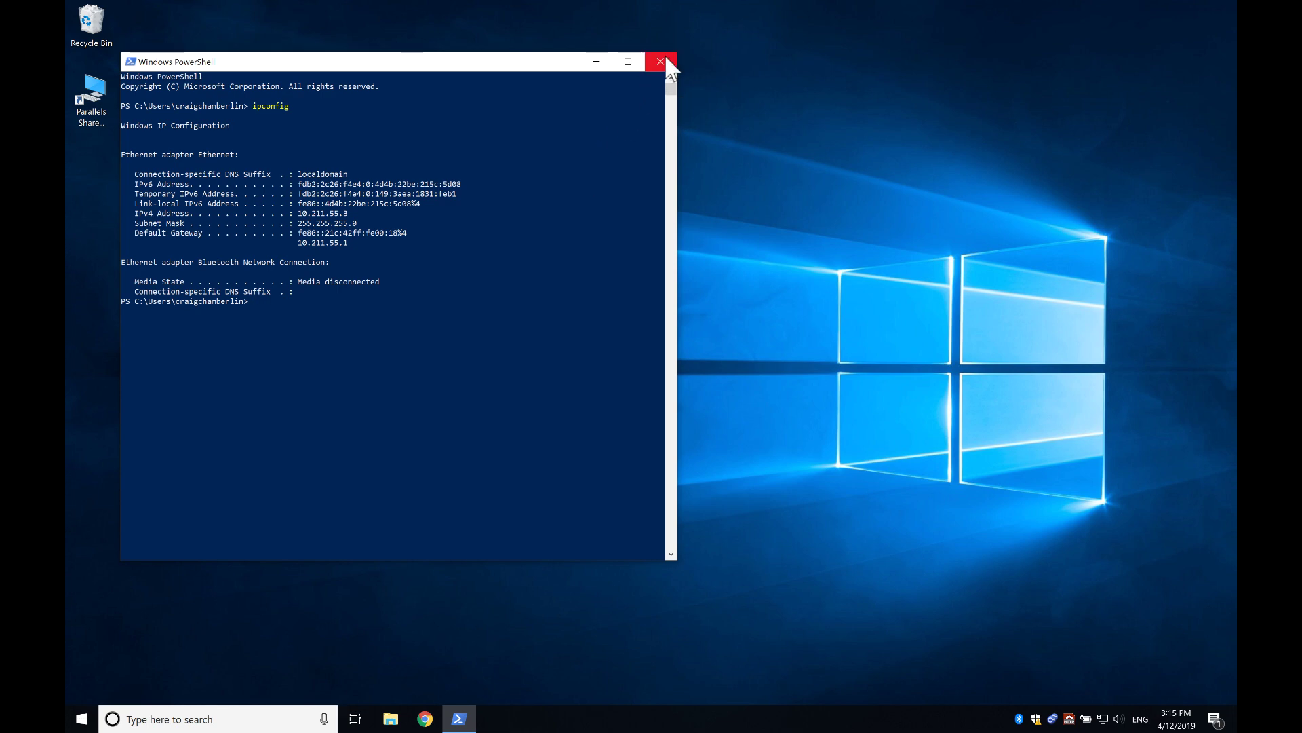
left_click(666, 60)
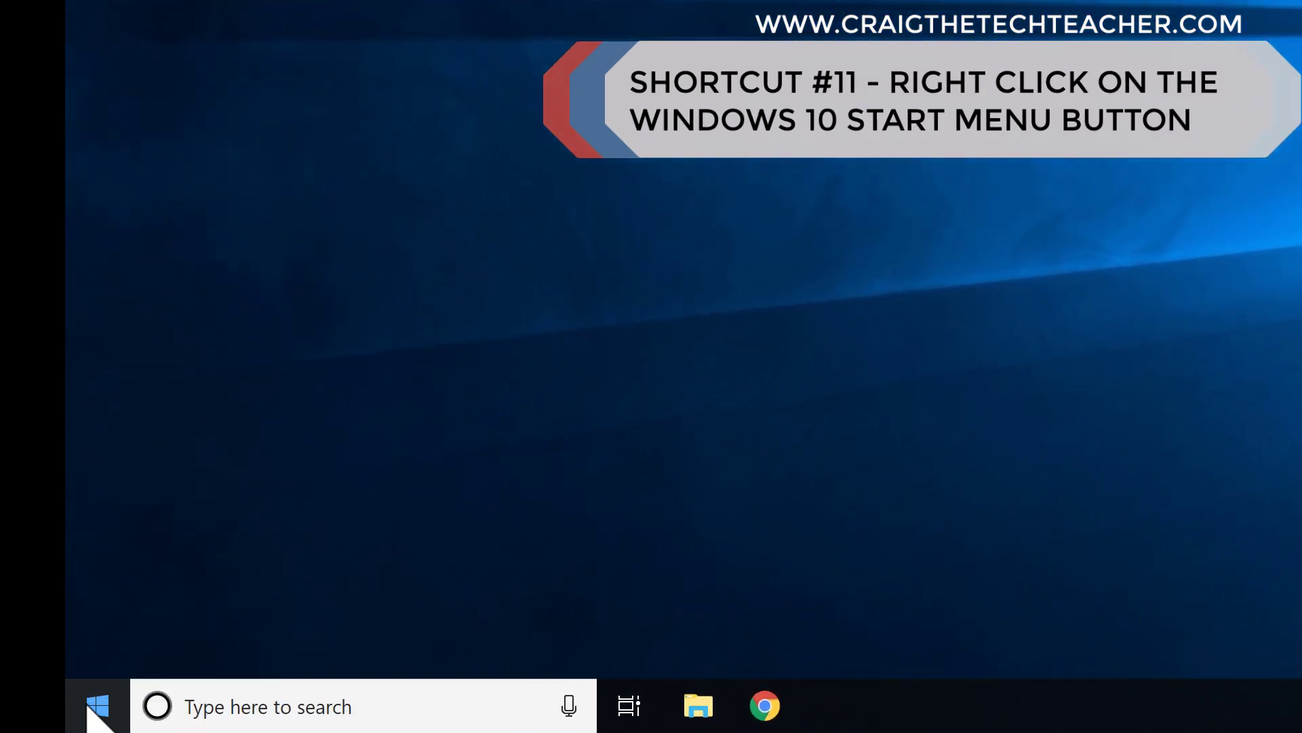
Open Windows PowerShell (Admin) and allow it to make changes to the device
right_click(82, 719)
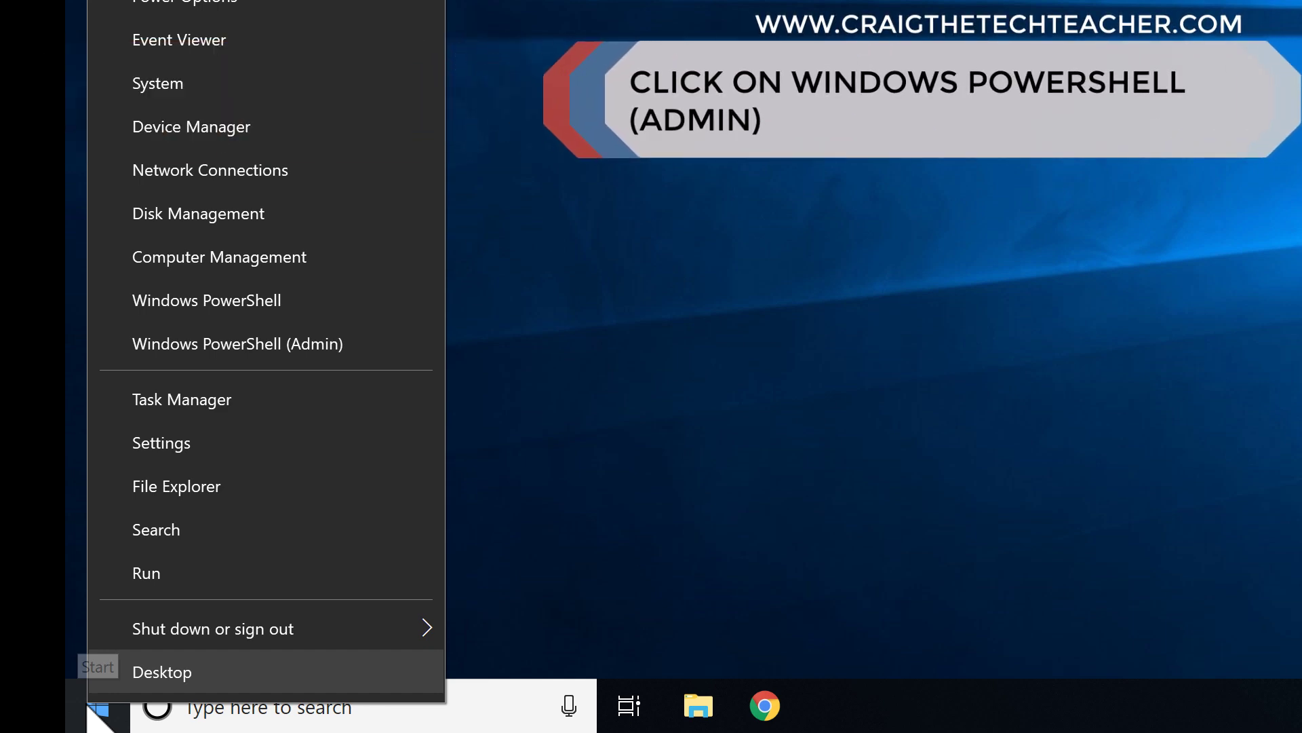
left_click(206, 339)
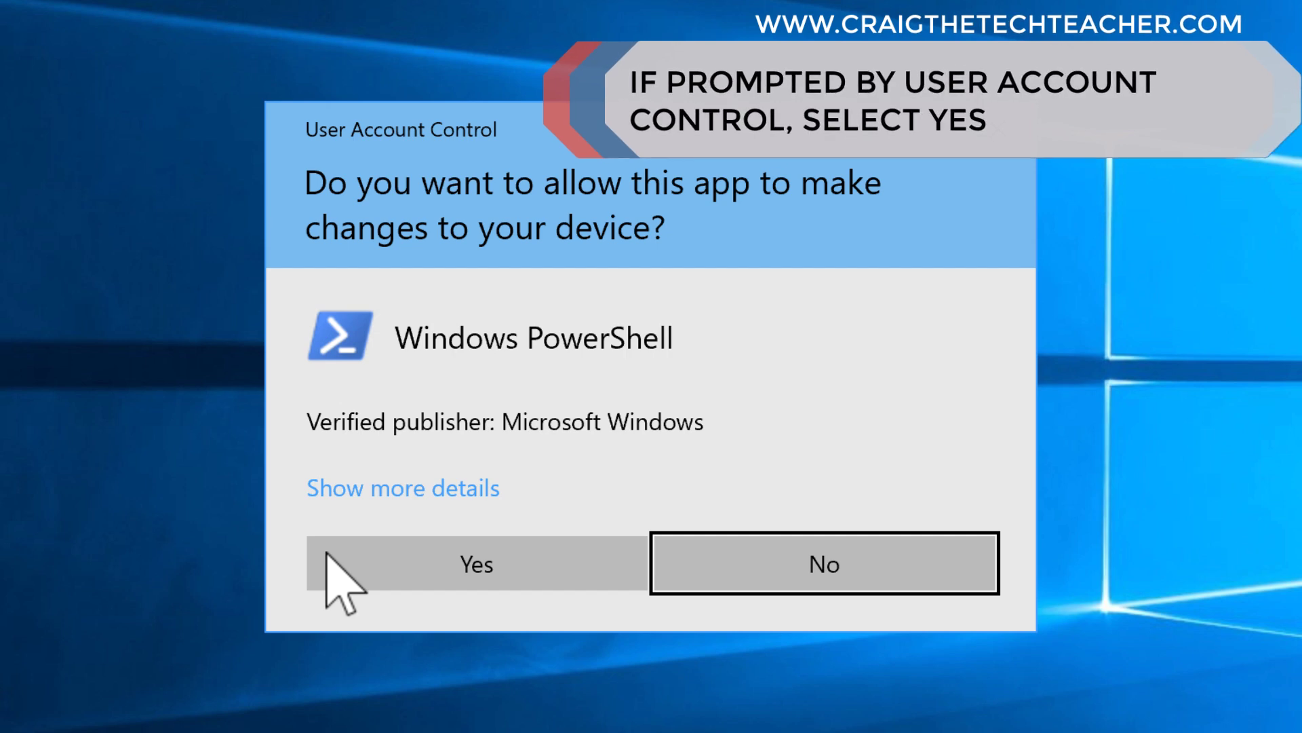
left_click(401, 555)
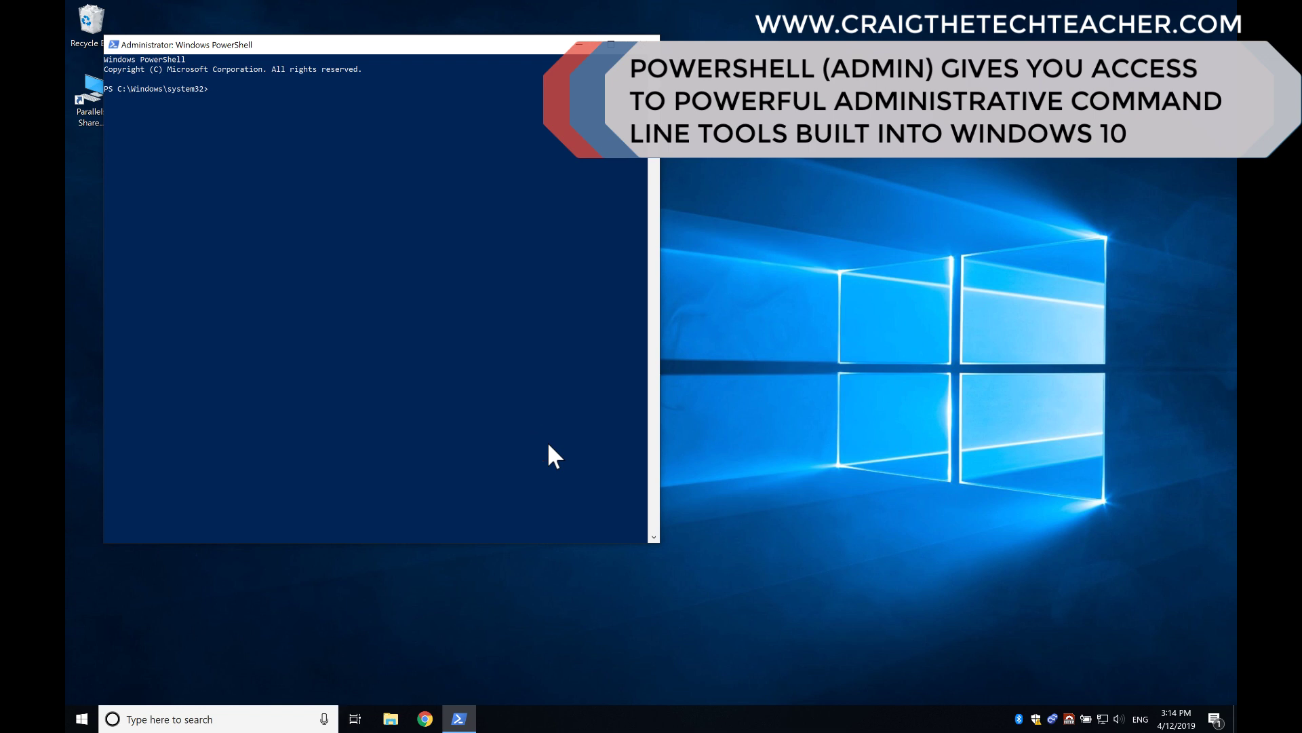
Run ipconfig /all in the administrator PowerShell window to view the full network configuration, and close the window
type("/all")
key("Return")
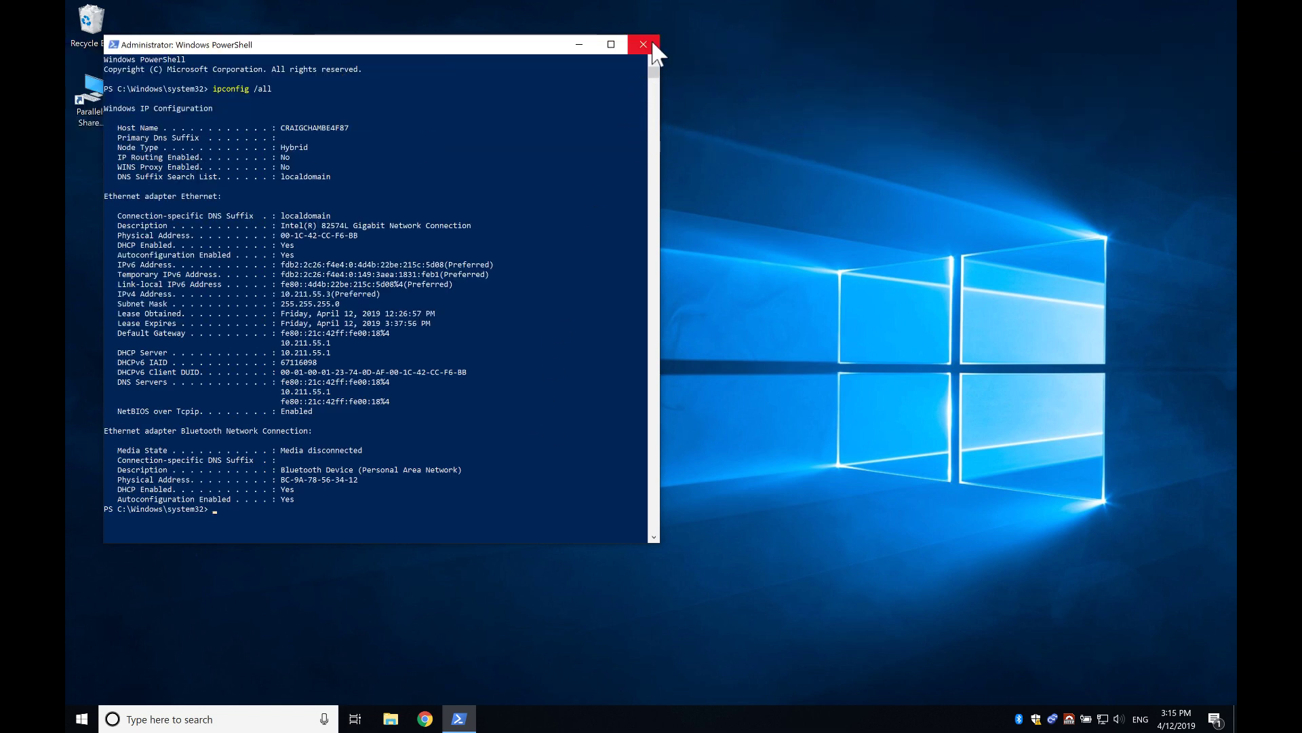
left_click(653, 45)
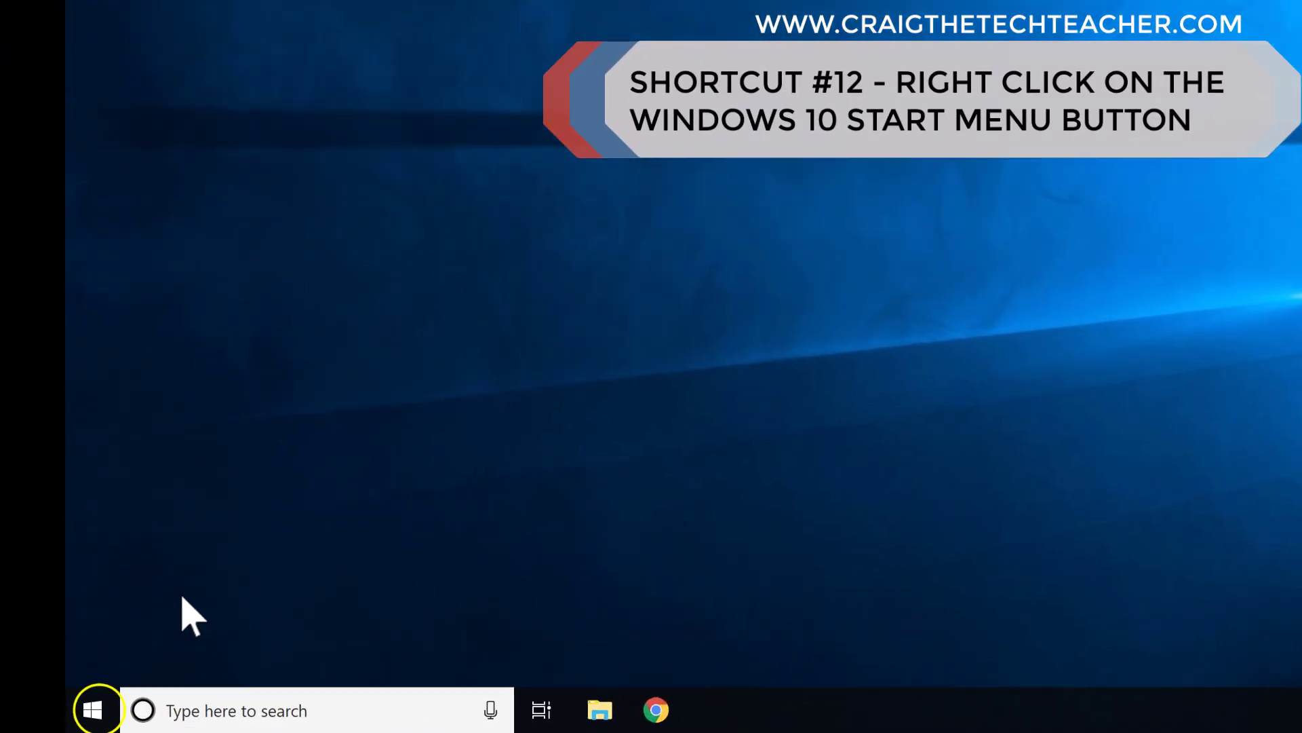
Open Task Manager in its detailed view and look through the running apps and background processes
right_click(81, 719)
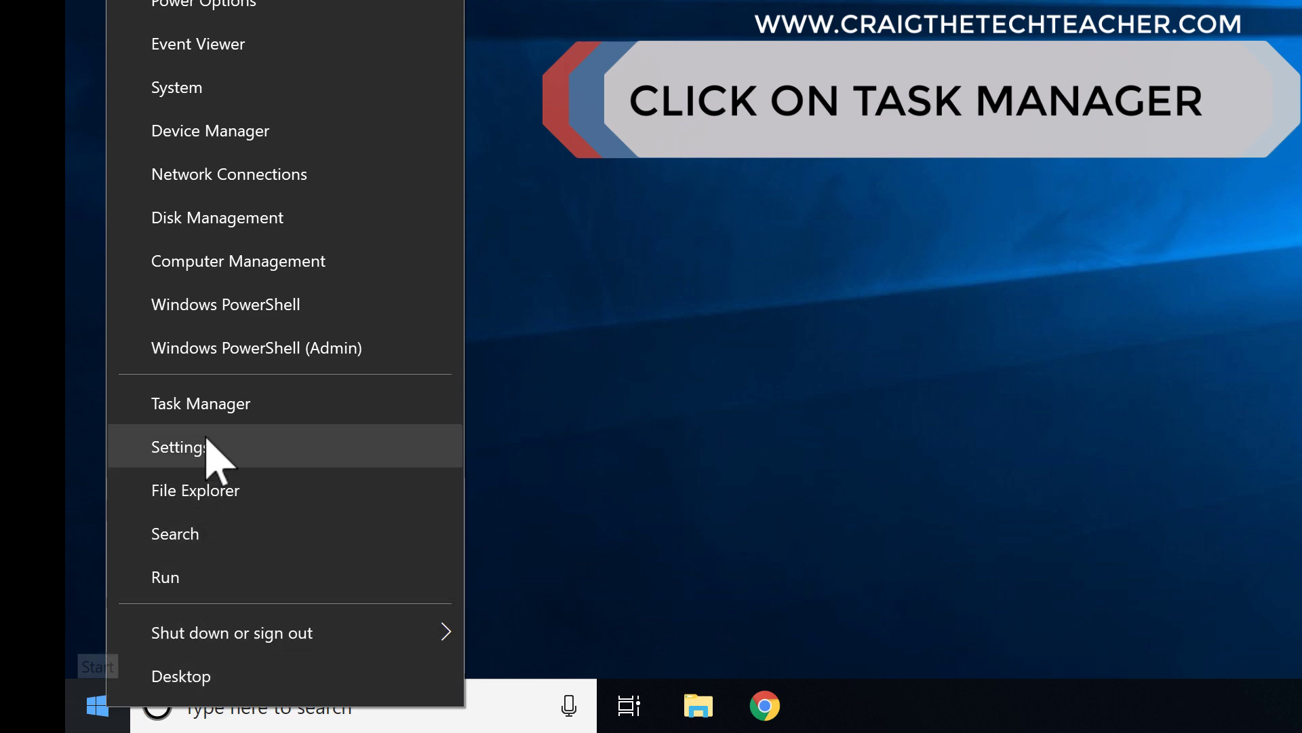
left_click(211, 410)
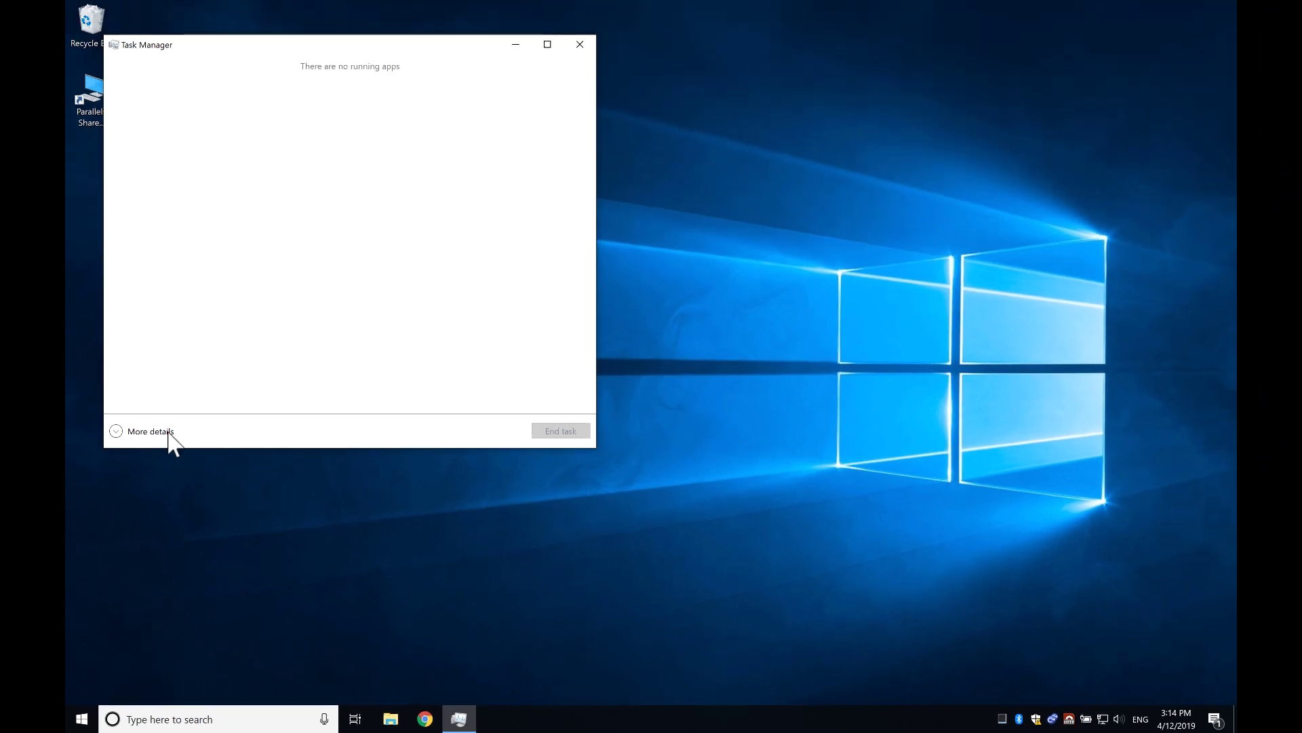
left_click(260, 160)
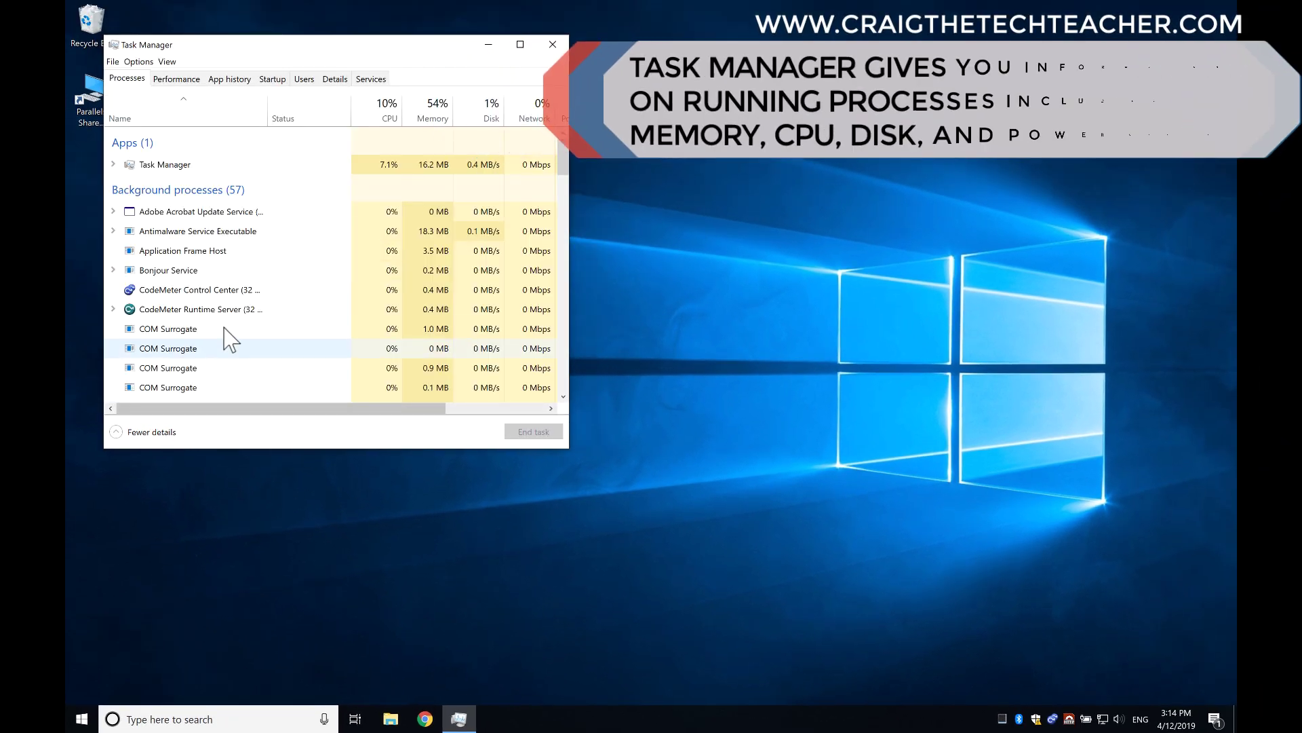
scroll(228, 333, "down", 1)
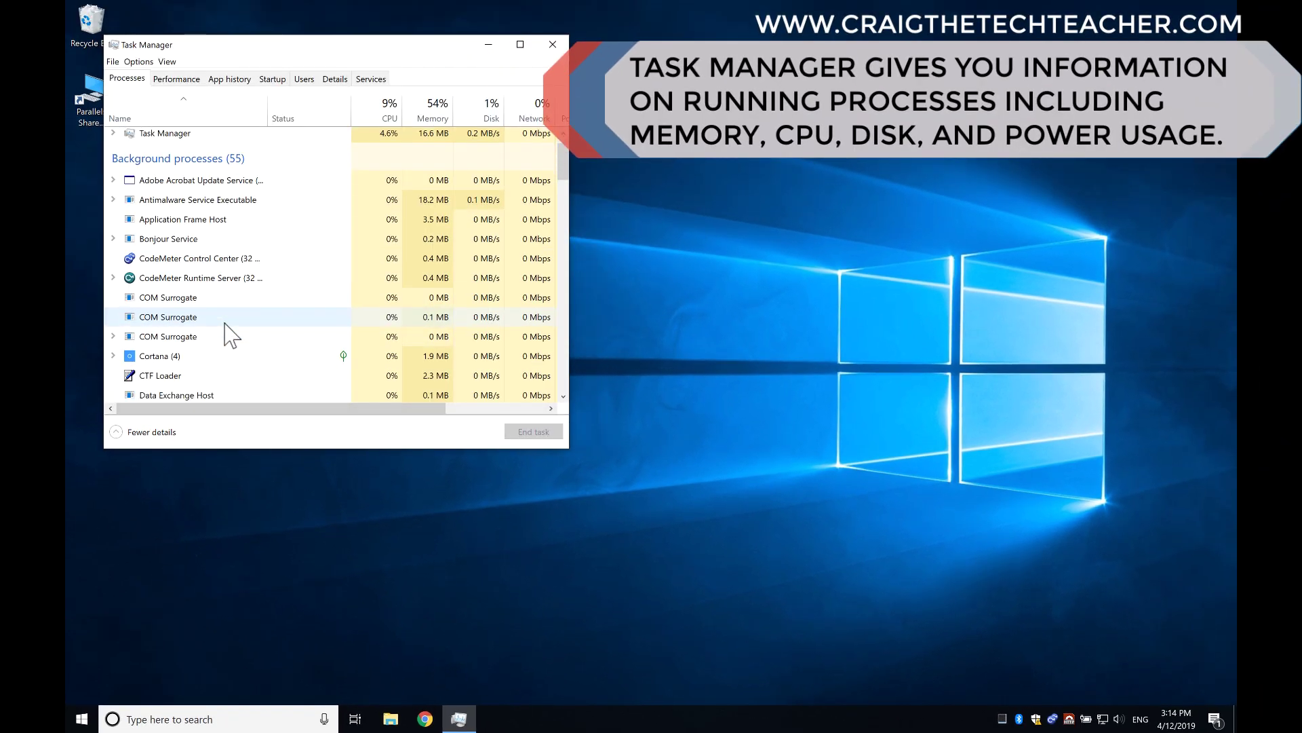
scroll(228, 333, "down", 3)
scroll(230, 333, "down", 1)
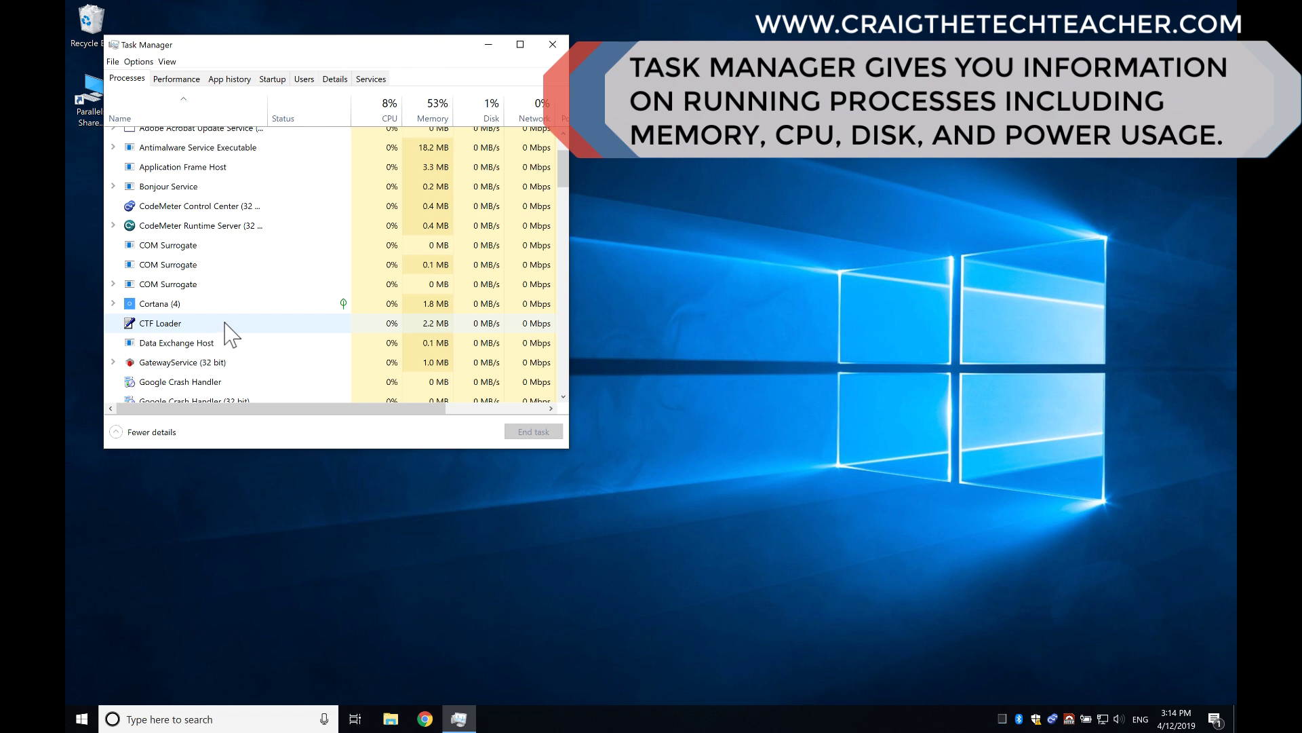
View Task Manager's Performance and App history information, and close Task Manager
left_click(192, 78)
left_click(226, 78)
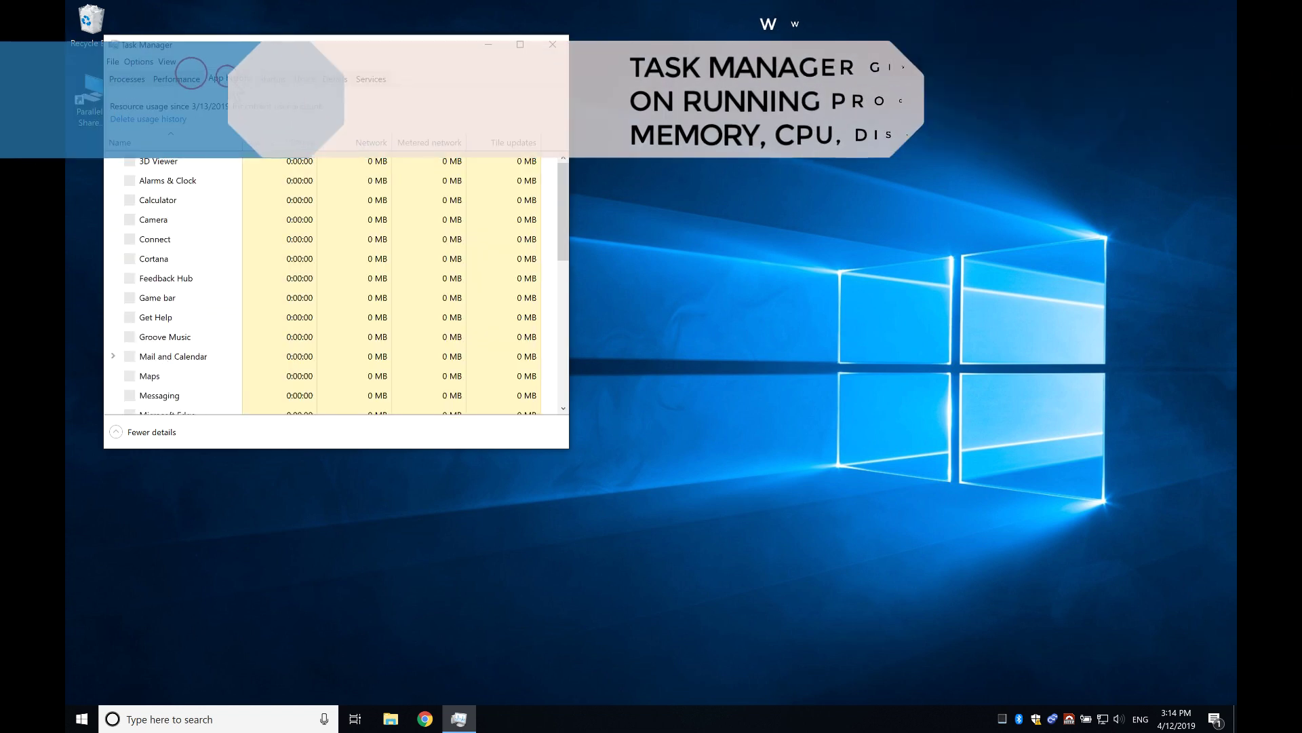
left_click(551, 53)
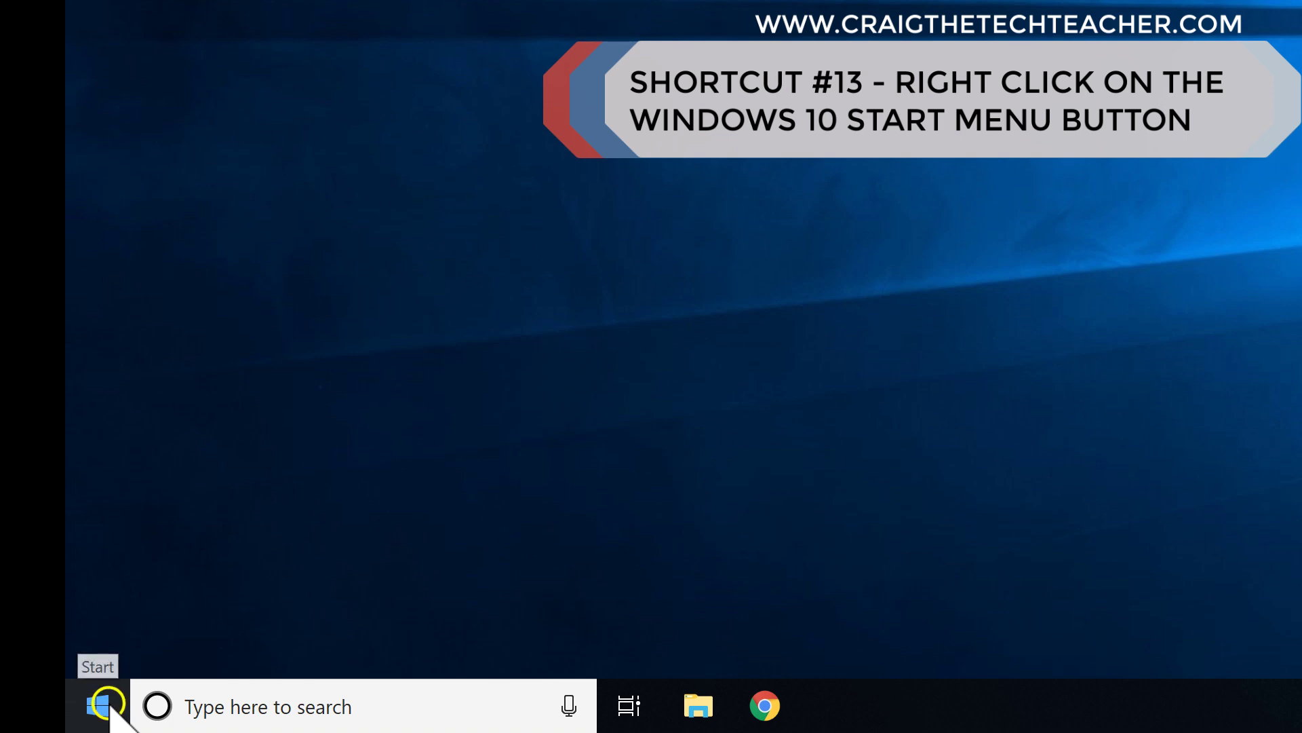
Open Windows Settings to view its categories, and close the window
right_click(102, 705)
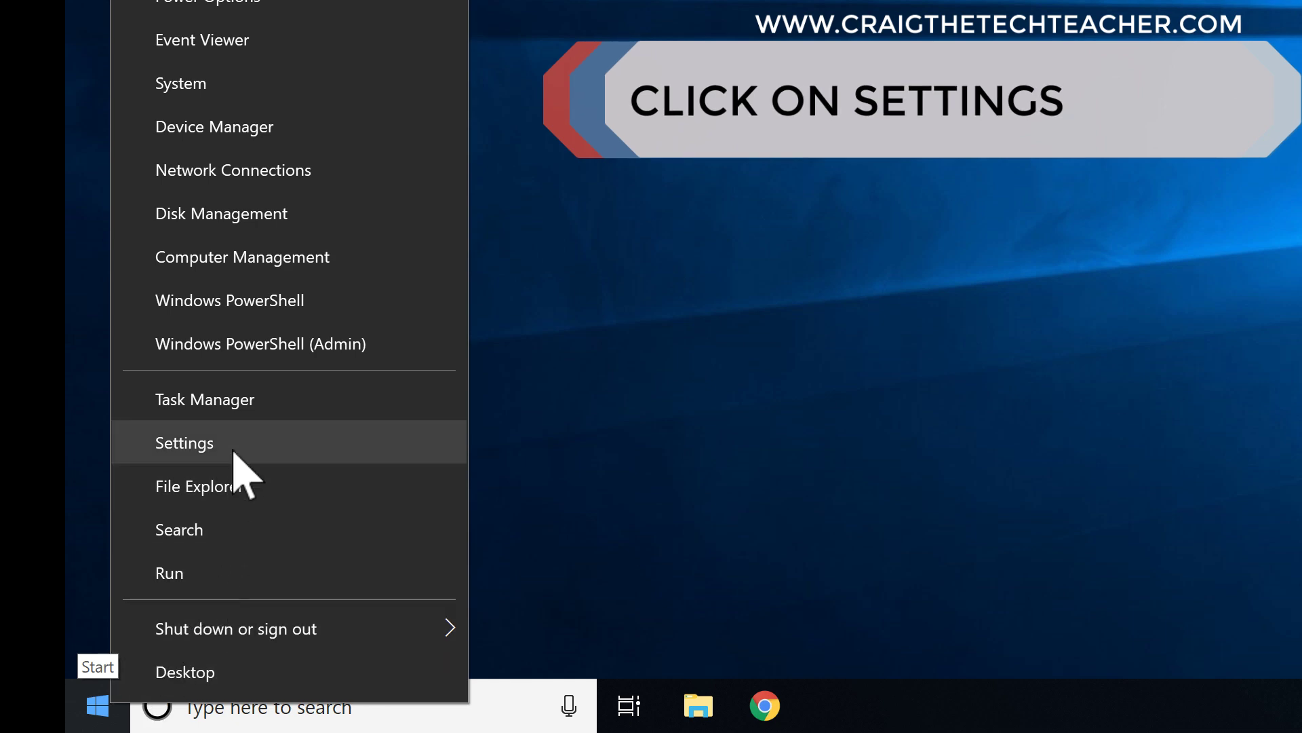
left_click(204, 442)
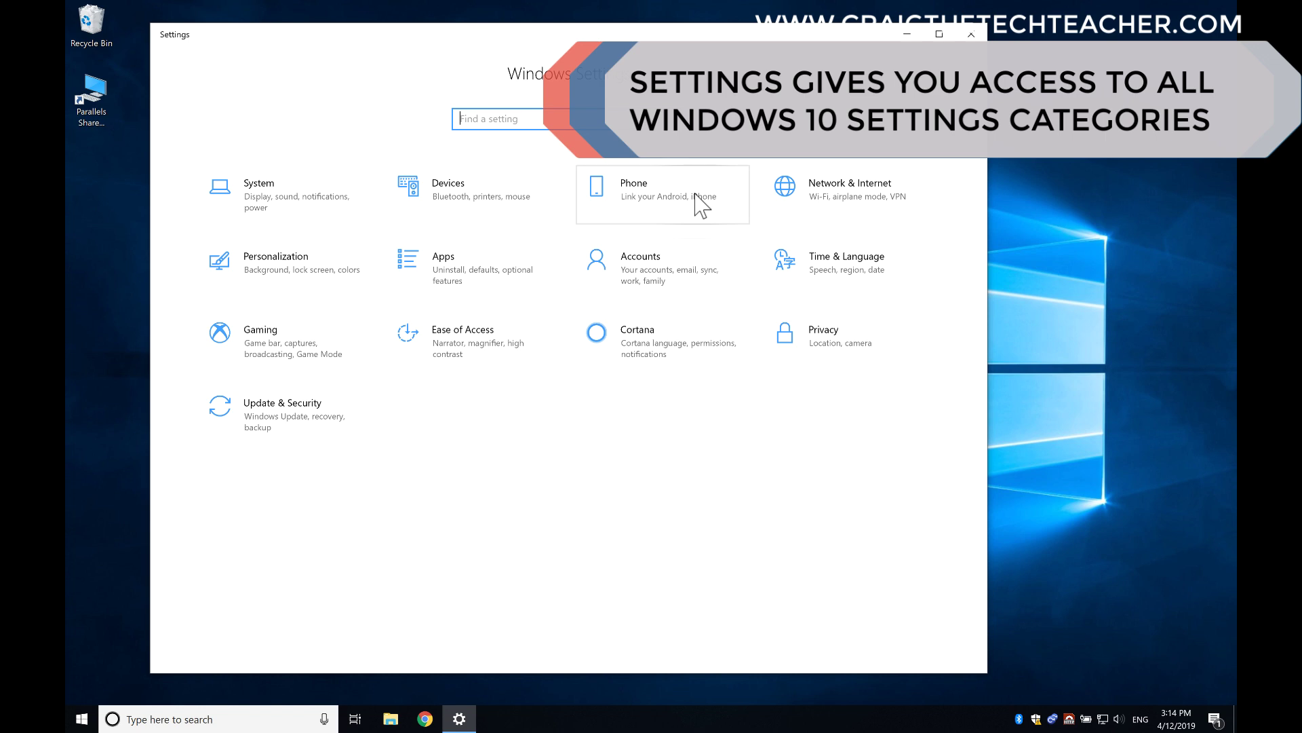
left_click(972, 34)
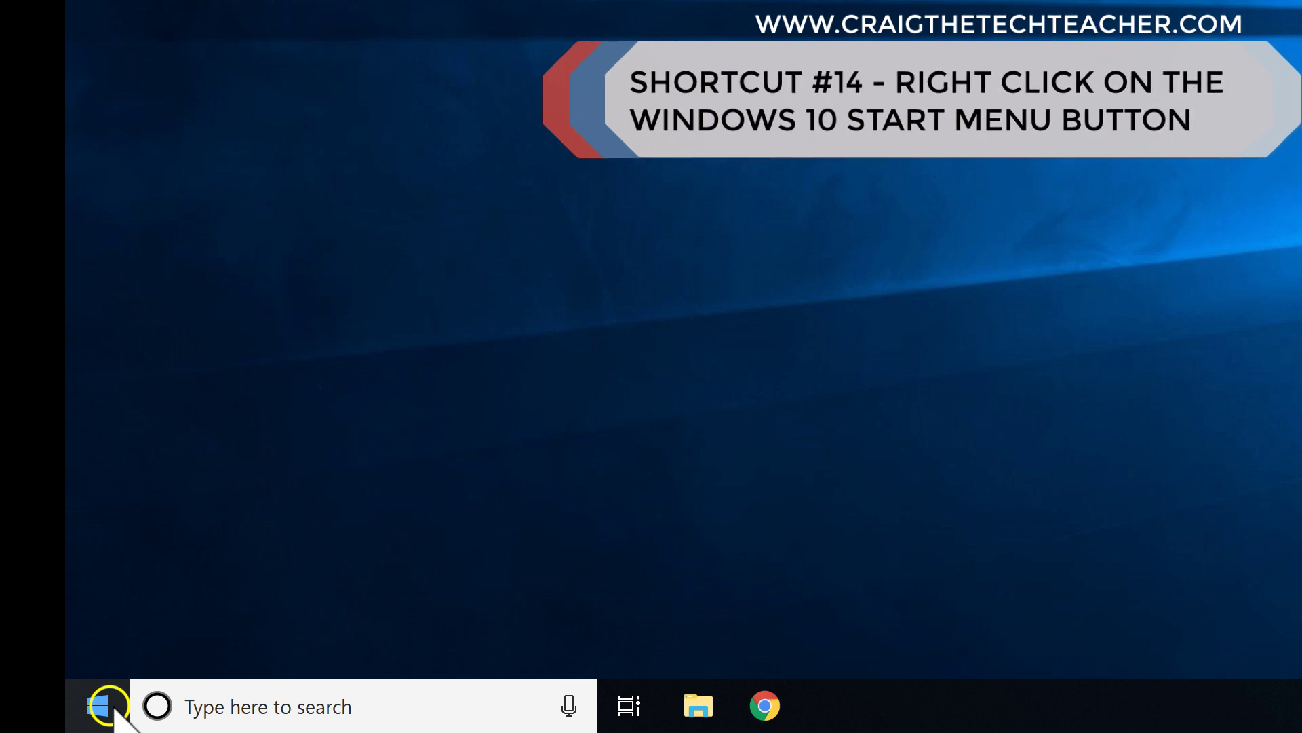
Open File Explorer to view the Quick access folders, recent files and drives, and close the window
right_click(101, 706)
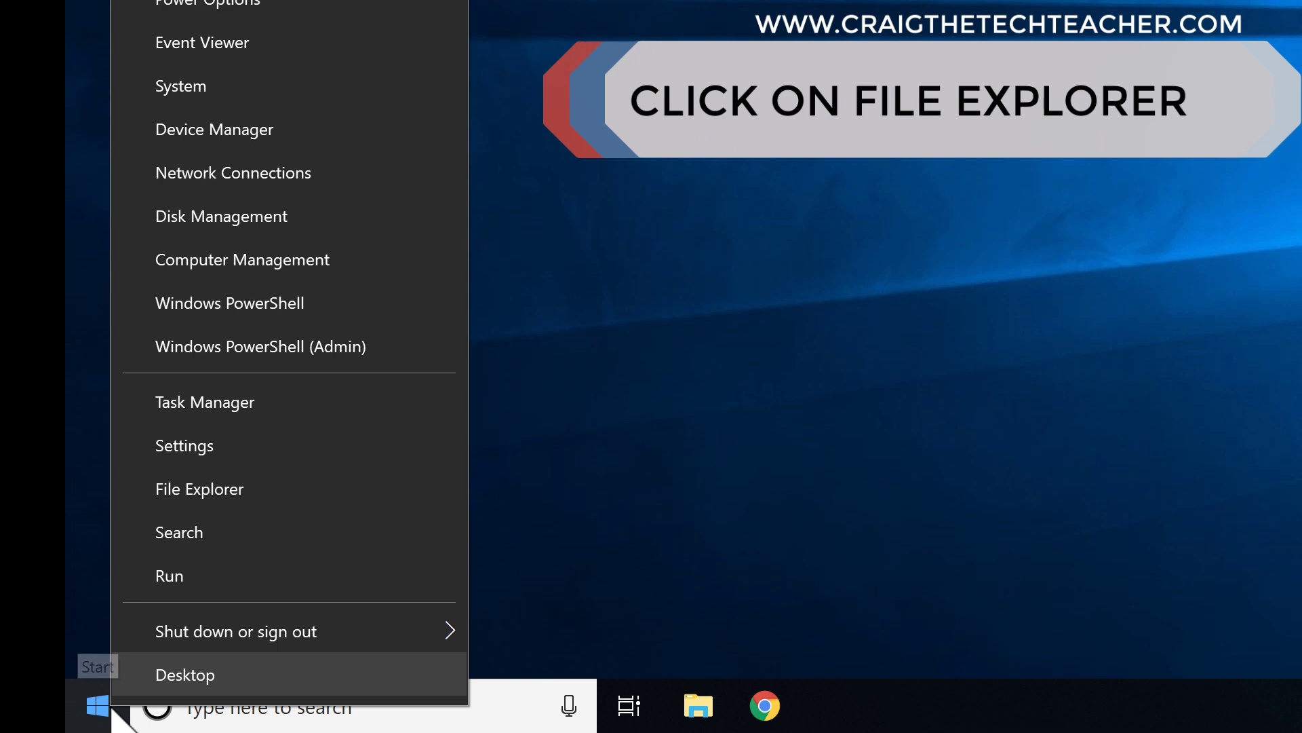
left_click(204, 496)
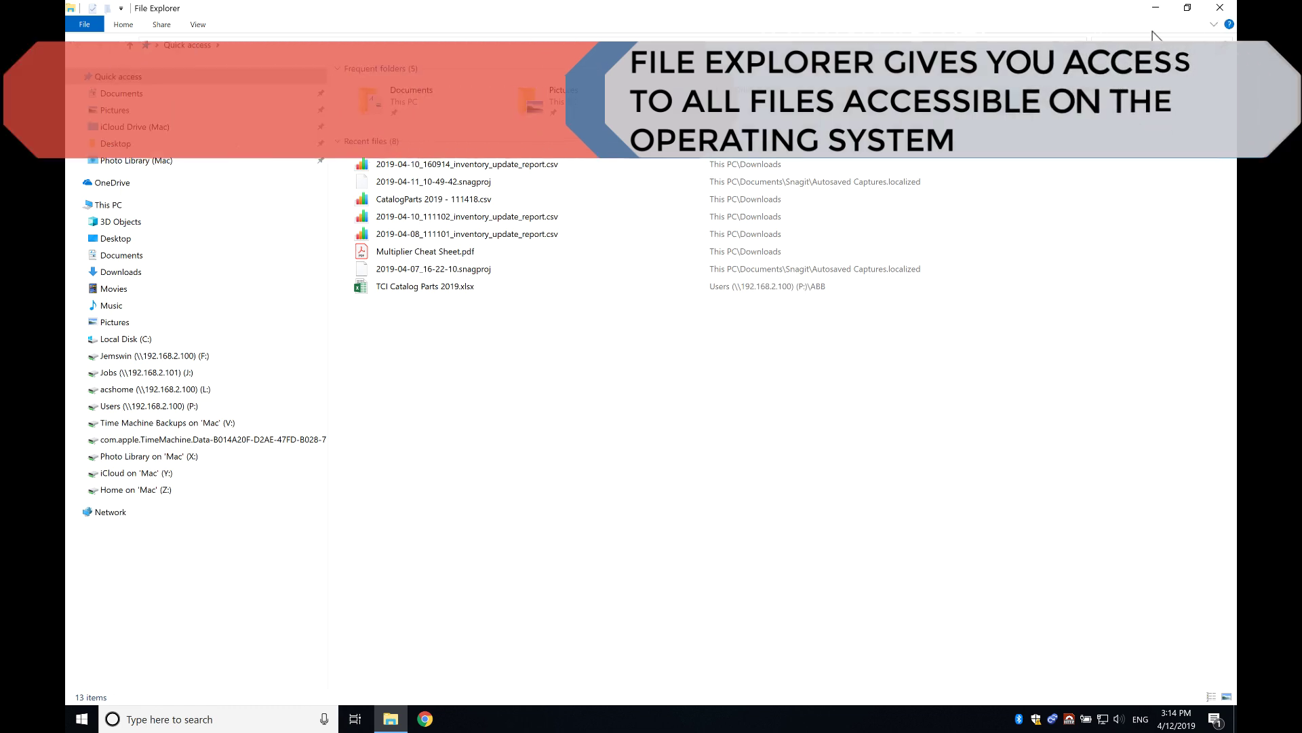
left_click(1225, 9)
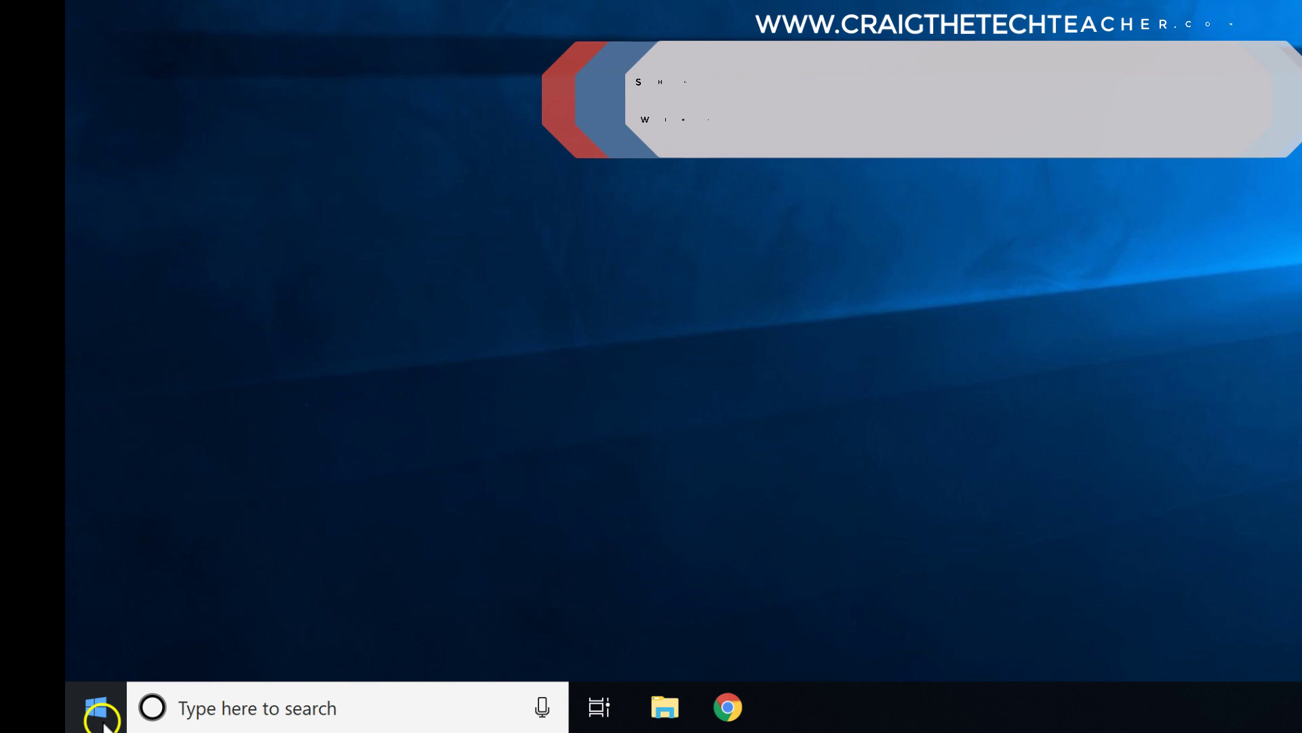
Open Windows Search, search for "control panel", and dismiss the results without opening anything
right_click(102, 720)
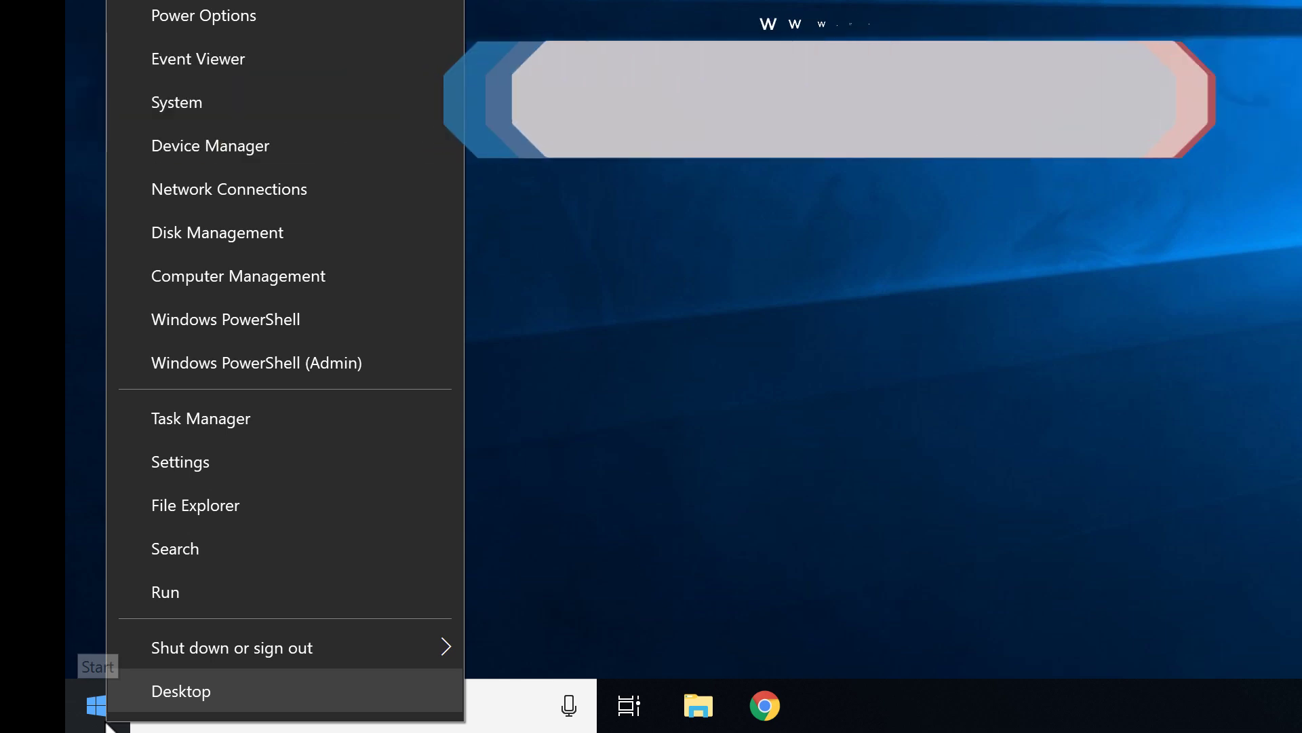
left_click(169, 550)
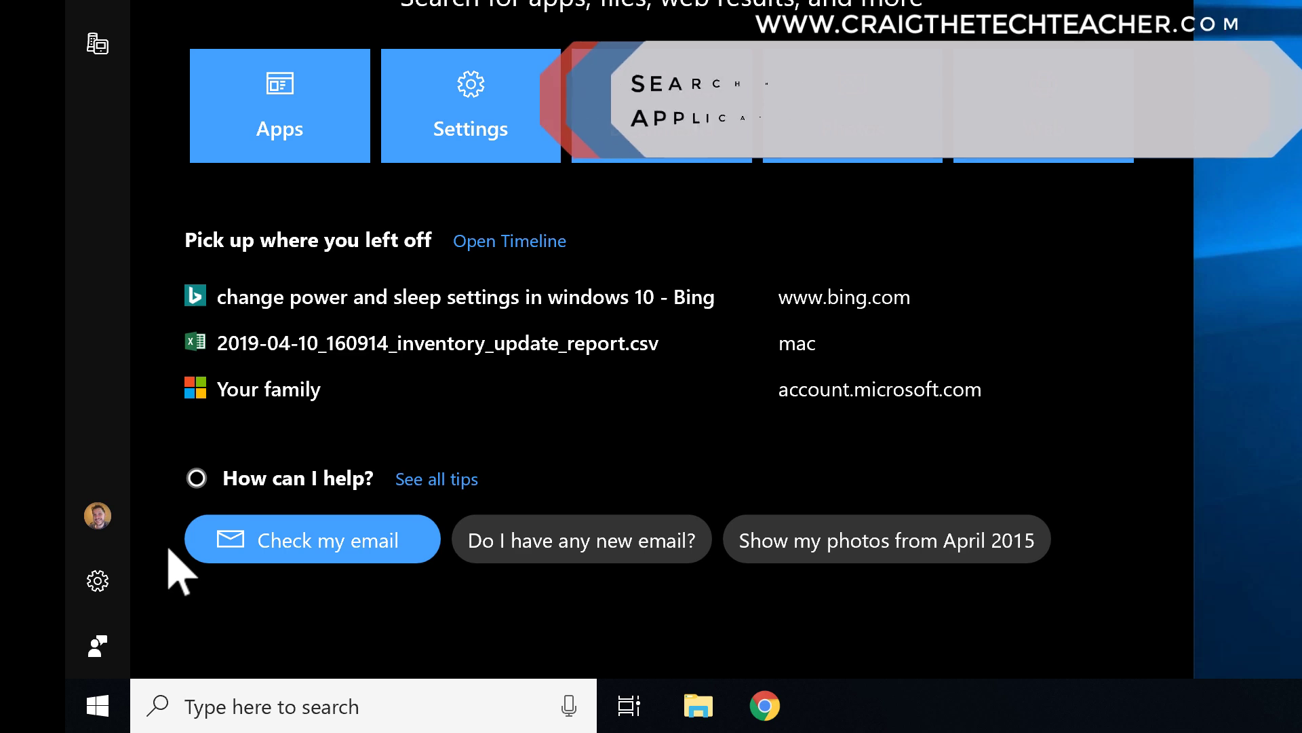
type("control panel")
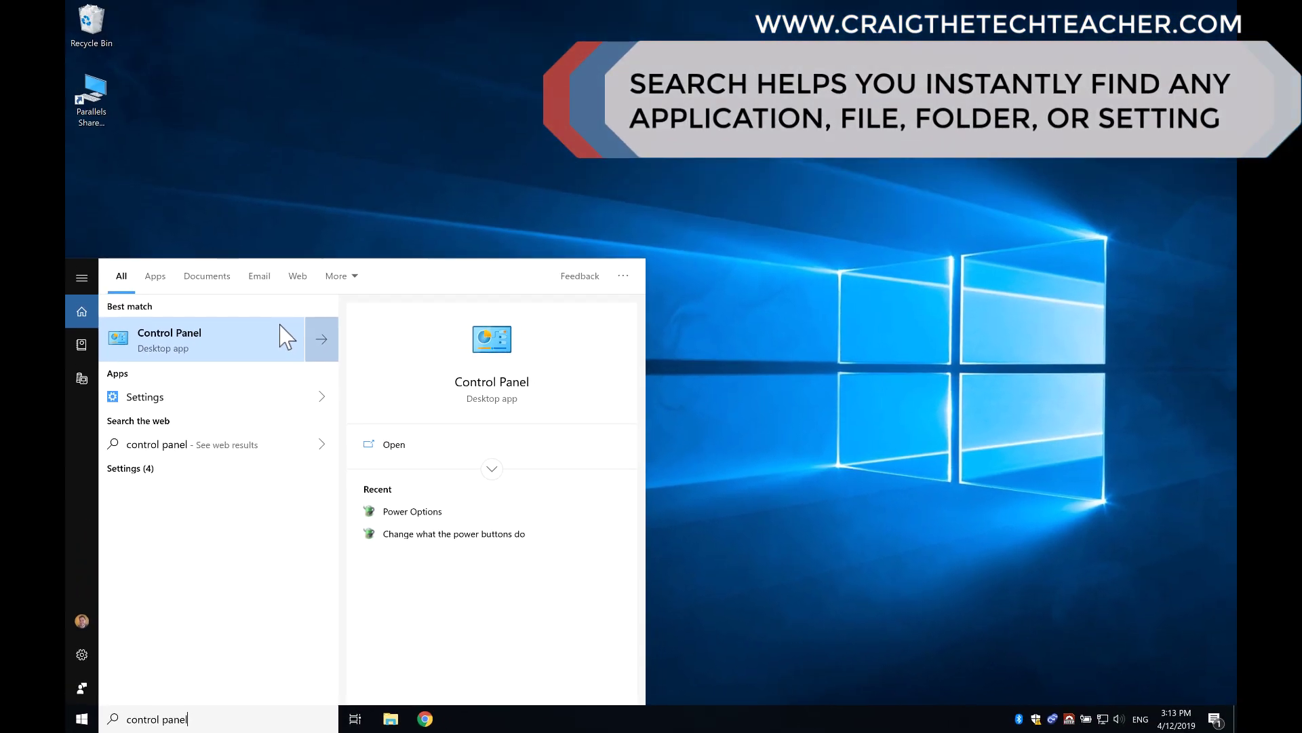
left_click(702, 193)
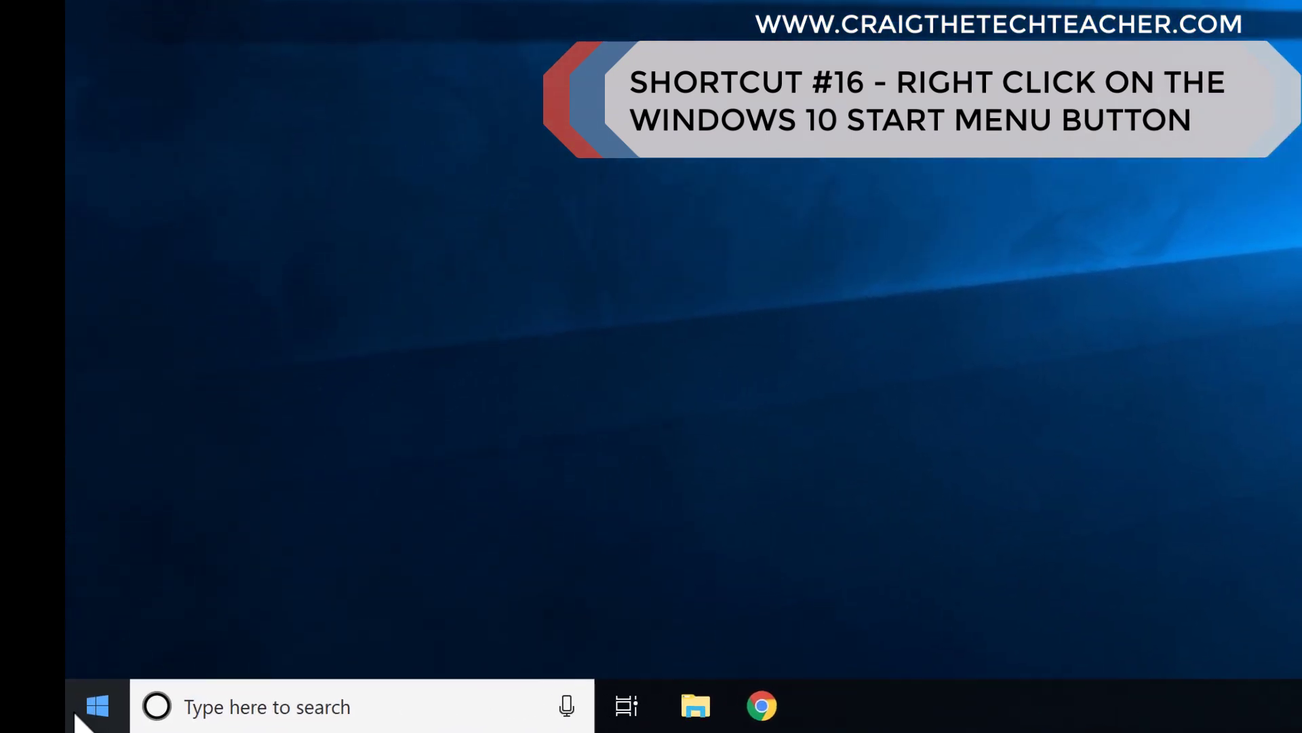
Launch System Configuration by running msconfig from the Run dialog, view its startup options, and close it unchanged
right_click(80, 711)
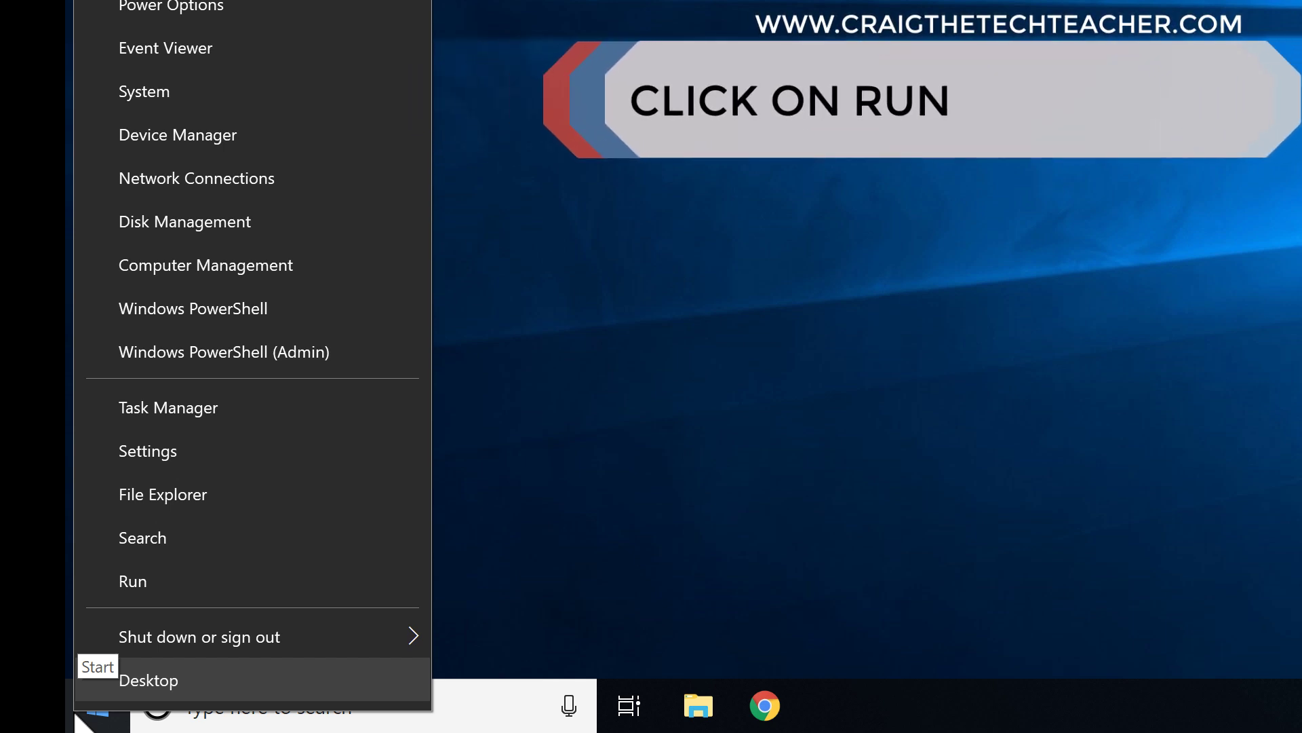
left_click(175, 580)
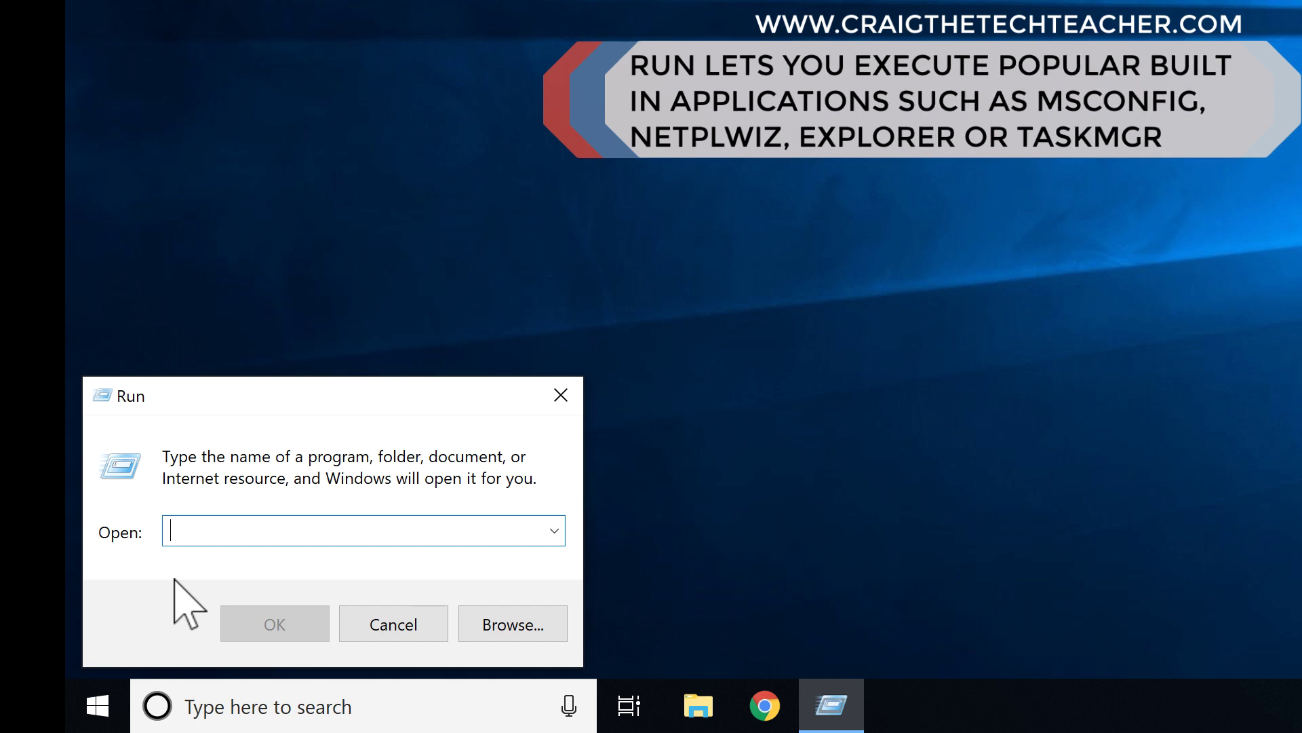
type("msconfig")
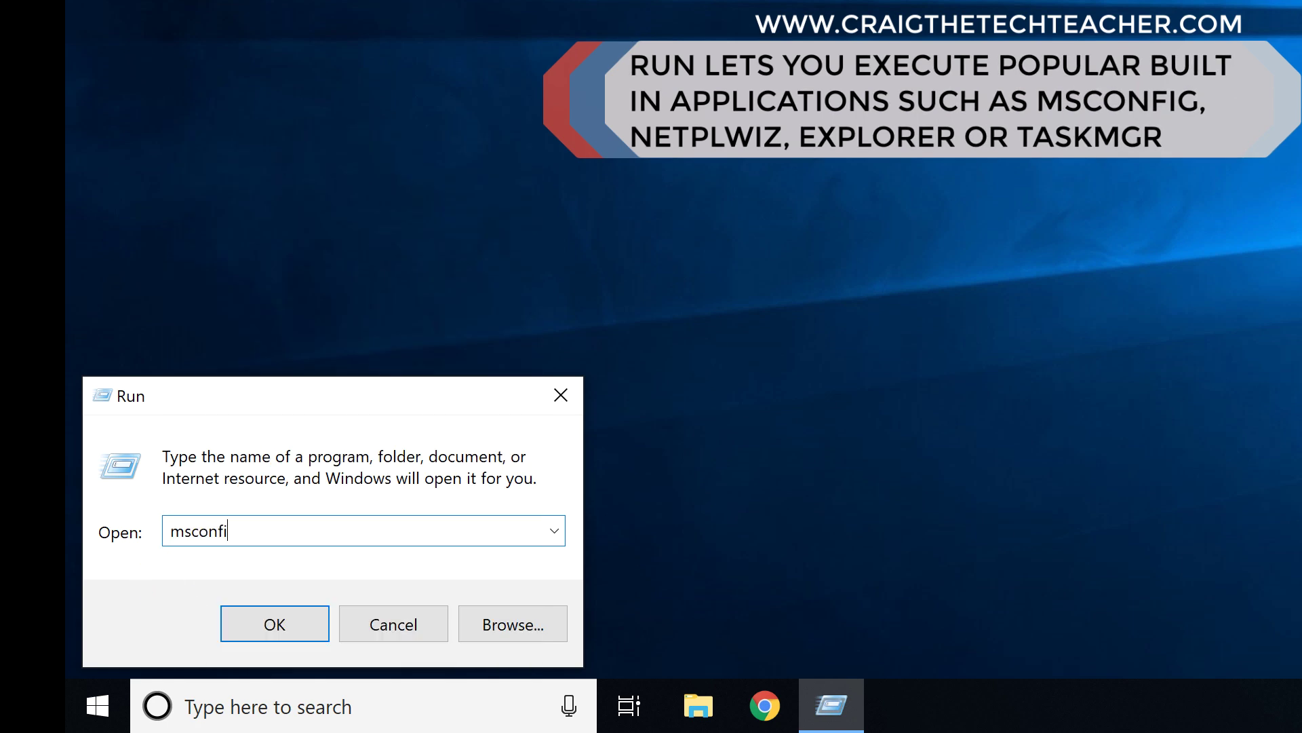
key("Return")
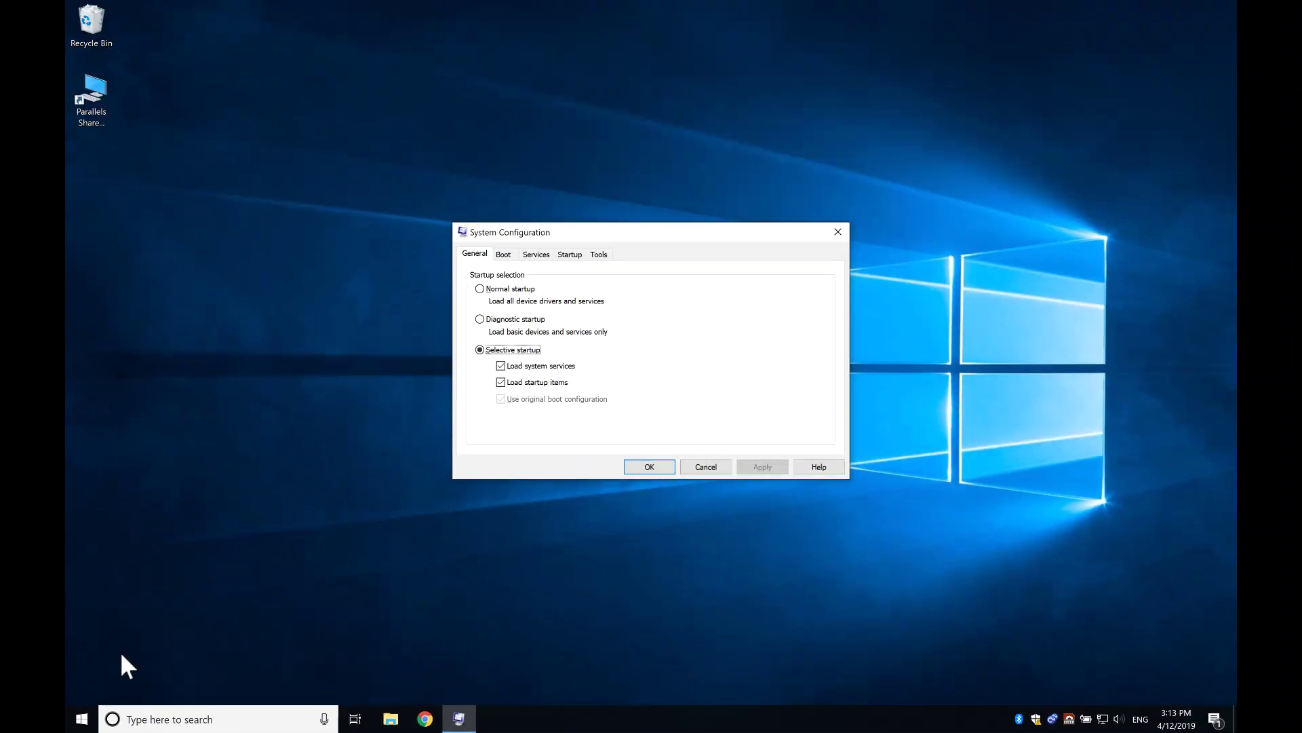
left_click(832, 230)
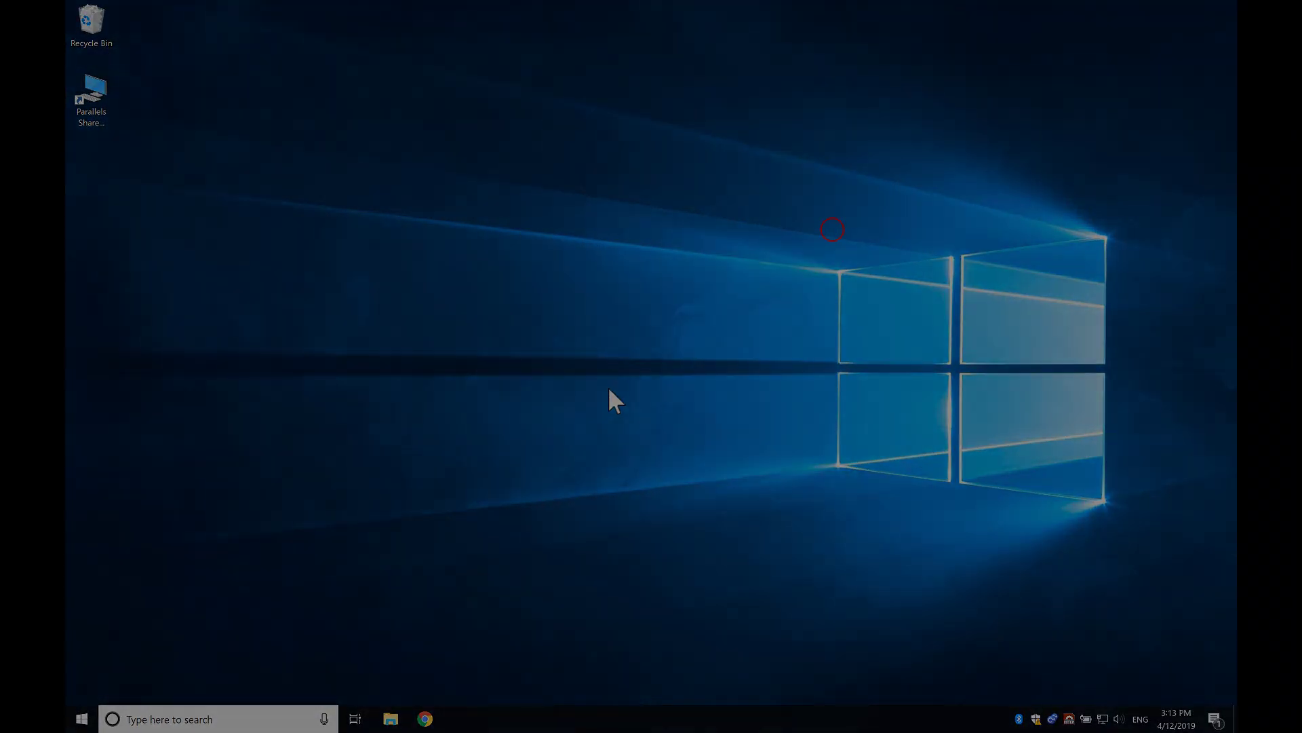